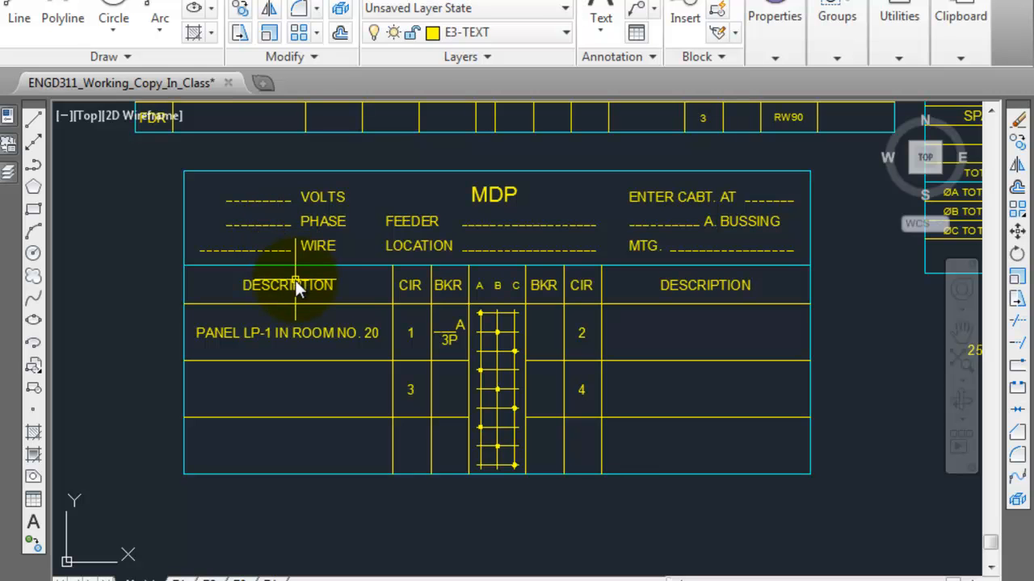
Step: Examine the single line riser diagram from the transformer through the MDP to Panels 1 to 3 and the MCC
{"action": "scroll", "coordinate": [295, 280], "scroll_direction": "down", "scroll_amount": 4}
{"action": "scroll", "coordinate": [275, 355], "scroll_direction": "down", "scroll_amount": 4}
{"action": "middle_click_drag", "start_coordinate": [291, 340], "coordinate": [670, 307]}
{"action": "scroll", "coordinate": [485, 408], "scroll_direction": "up", "scroll_amount": 2}
{"action": "middle_click_drag", "start_coordinate": [485, 408], "coordinate": [405, 430]}
{"action": "scroll", "coordinate": [406, 431], "scroll_direction": "up", "scroll_amount": 4}
{"action": "mouse_move", "coordinate": [405, 430]}
{"action": "middle_mouse_down"}
{"action": "mouse_move", "coordinate": [591, 334]}
{"action": "mouse_move", "coordinate": [630, 300]}
{"action": "mouse_move", "coordinate": [740, 334]}
{"action": "middle_mouse_up"}
{"action": "scroll", "coordinate": [639, 295], "scroll_direction": "up", "scroll_amount": 2}
{"action": "middle_click_drag", "start_coordinate": [127, 308], "coordinate": [189, 293]}
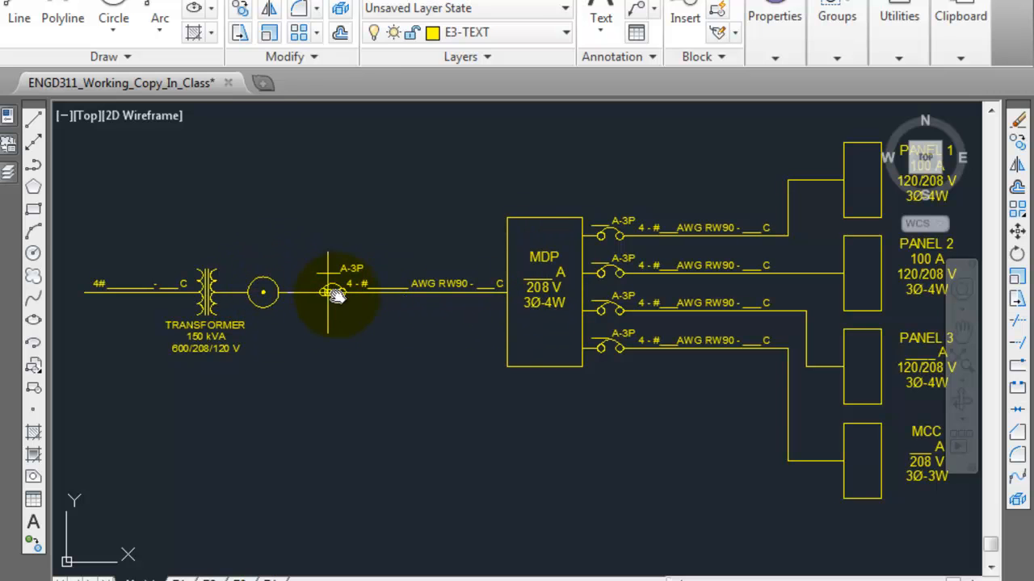
{"action": "left_click_drag", "start_coordinate": [556, 358], "coordinate": [277, 357]}
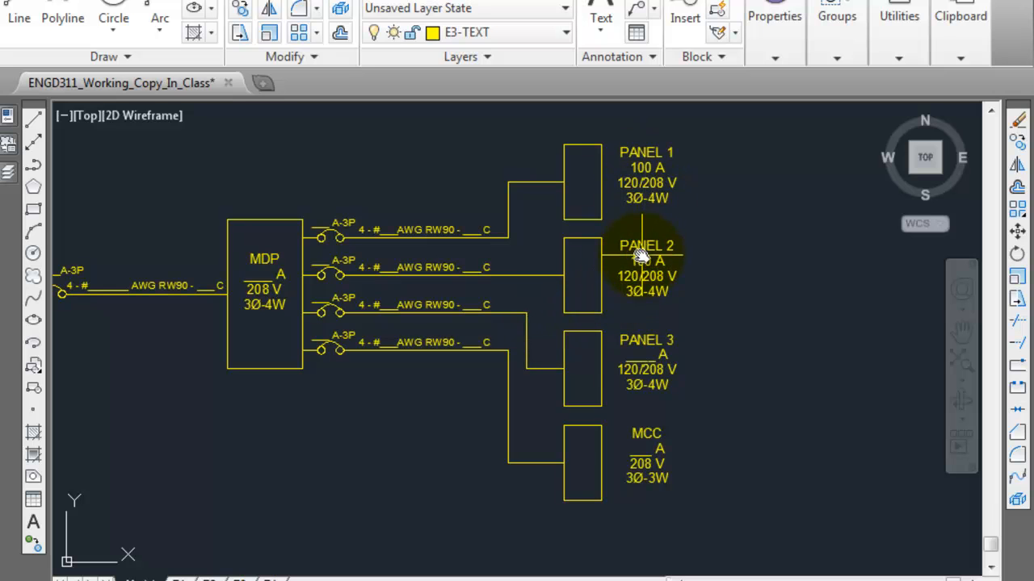
{"action": "mouse_move", "coordinate": [640, 253]}
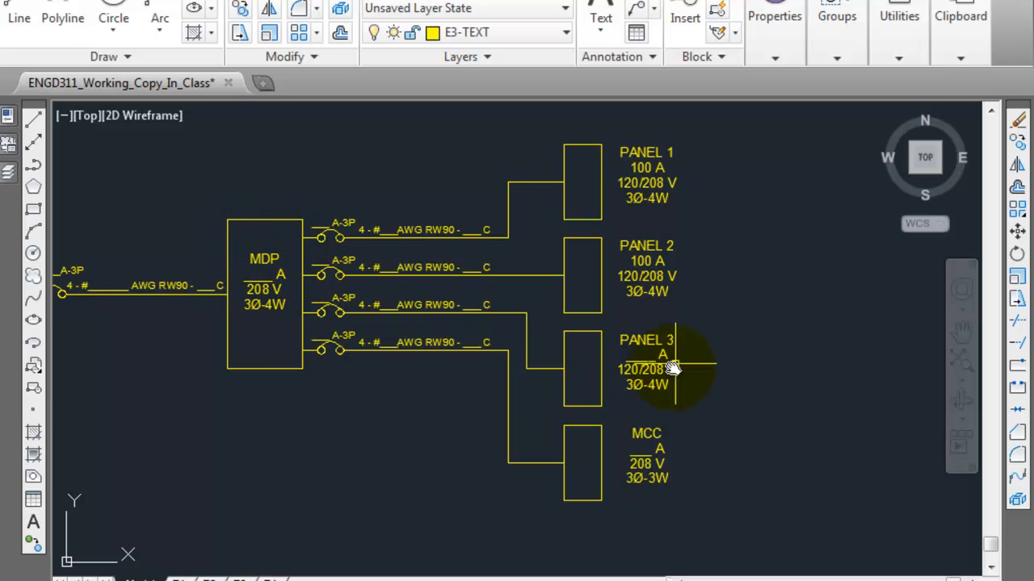
{"action": "mouse_move", "coordinate": [660, 379]}
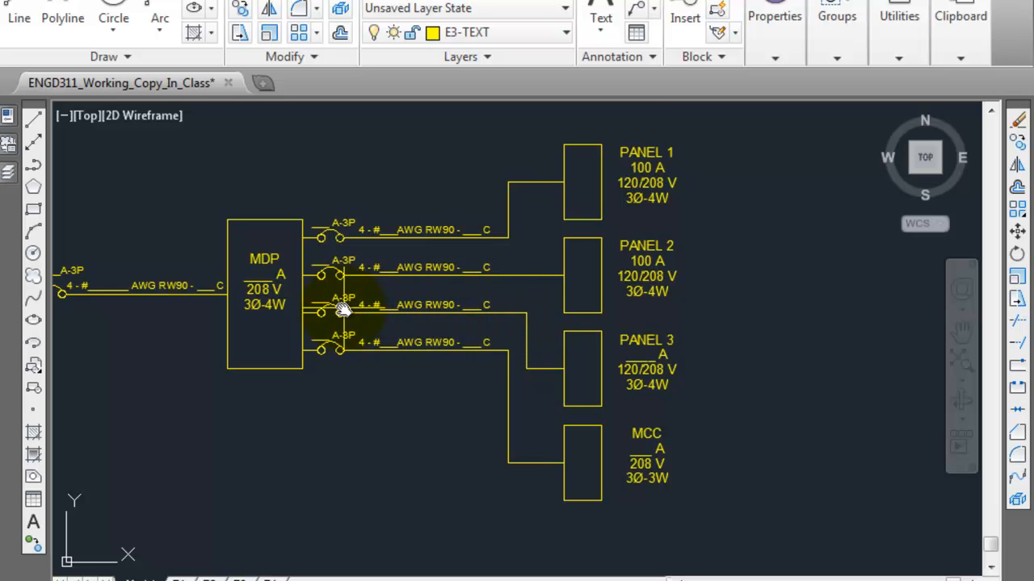
{"action": "left_click_drag", "start_coordinate": [333, 309], "coordinate": [286, 312]}
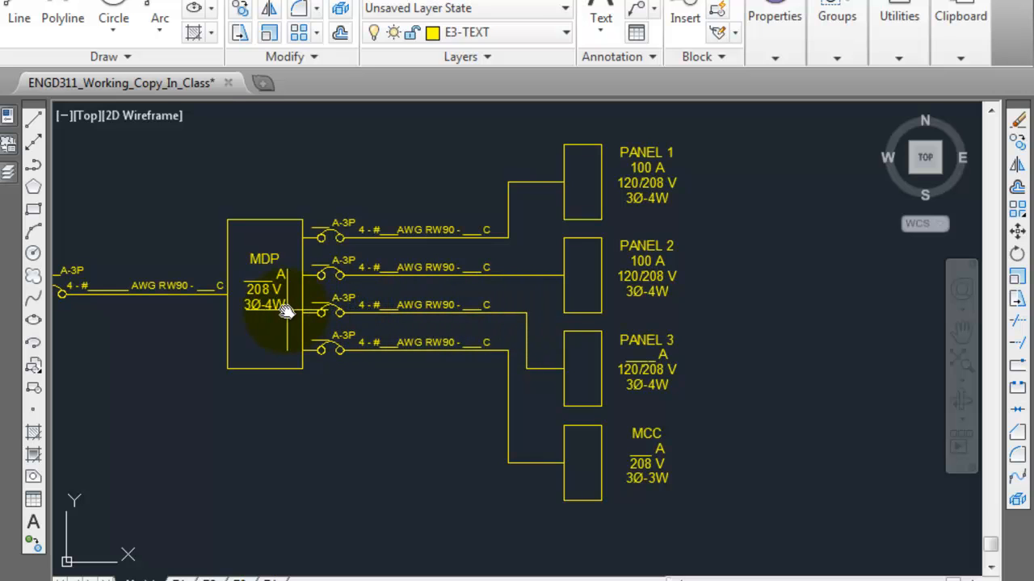
{"action": "left_click_drag", "start_coordinate": [248, 275], "coordinate": [321, 296]}
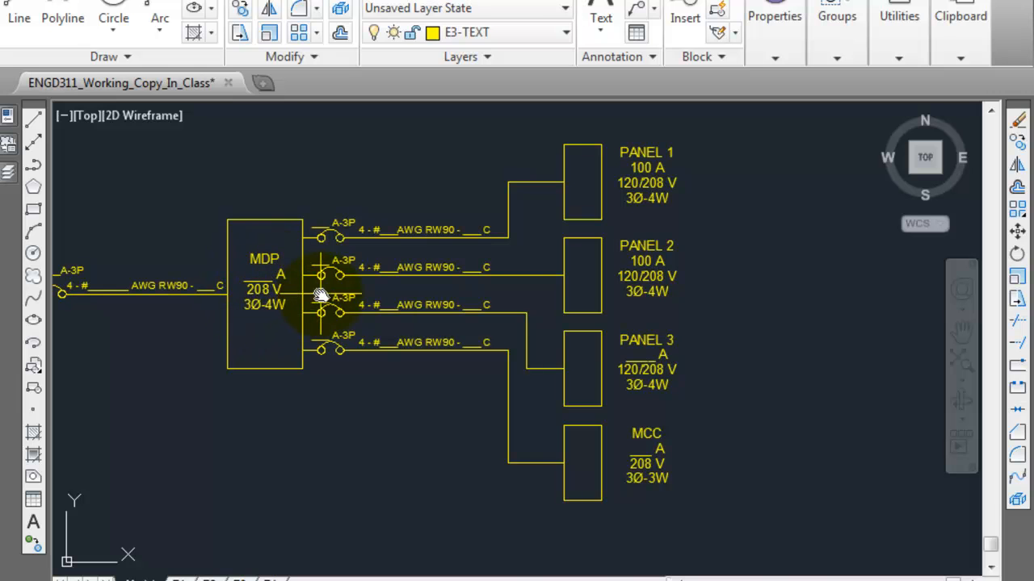
Step: Examine the bottom rows of the lighting panel schedule for the panel total, amperage and circuit breaker size
{"action": "key", "text": "alt+Tab"}
{"action": "key", "text": "alt+Tab"}
{"action": "scroll", "coordinate": [540, 341], "scroll_direction": "down", "scroll_amount": 6}
{"action": "middle_click_drag", "start_coordinate": [768, 383], "coordinate": [397, 383]}
{"action": "mouse_move", "coordinate": [524, 277]}
{"action": "middle_mouse_down"}
{"action": "mouse_move", "coordinate": [549, 314]}
{"action": "mouse_move", "coordinate": [671, 392]}
{"action": "middle_mouse_up"}
{"action": "scroll", "coordinate": [549, 315], "scroll_direction": "up", "scroll_amount": 6}
{"action": "middle_click_drag", "start_coordinate": [524, 377], "coordinate": [579, 261]}
{"action": "mouse_move", "coordinate": [972, 271]}
{"action": "middle_mouse_down"}
{"action": "mouse_move", "coordinate": [638, 323]}
{"action": "mouse_move", "coordinate": [658, 411]}
{"action": "middle_mouse_up"}
{"action": "scroll", "coordinate": [715, 431], "scroll_direction": "up", "scroll_amount": 3}
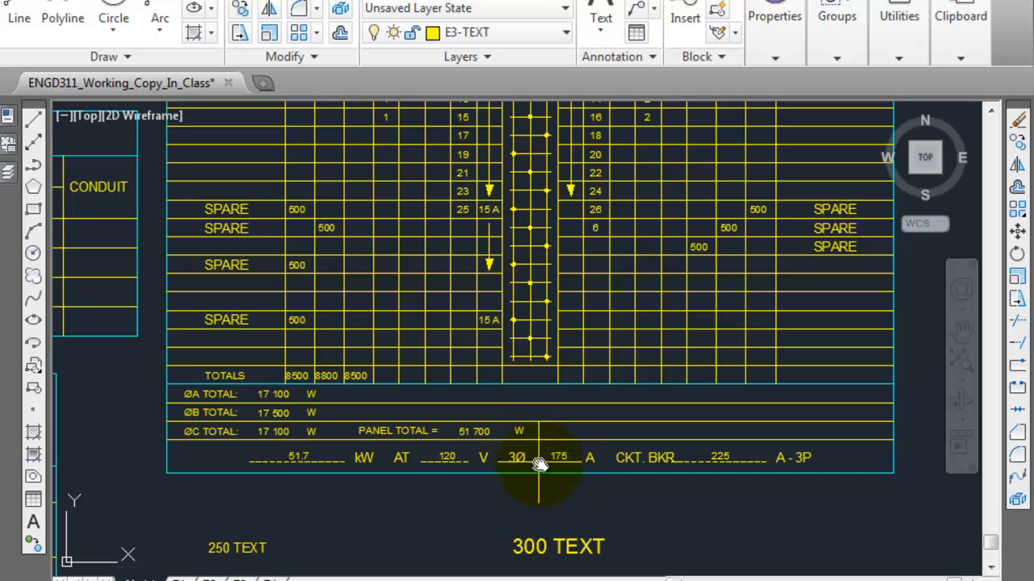
{"action": "mouse_move", "coordinate": [615, 141]}
{"action": "middle_mouse_down"}
{"action": "mouse_move", "coordinate": [639, 321]}
{"action": "mouse_move", "coordinate": [638, 434]}
{"action": "mouse_move", "coordinate": [622, 314]}
{"action": "mouse_move", "coordinate": [561, 277]}
{"action": "middle_mouse_up"}
{"action": "scroll", "coordinate": [570, 229], "scroll_direction": "down", "scroll_amount": 2}
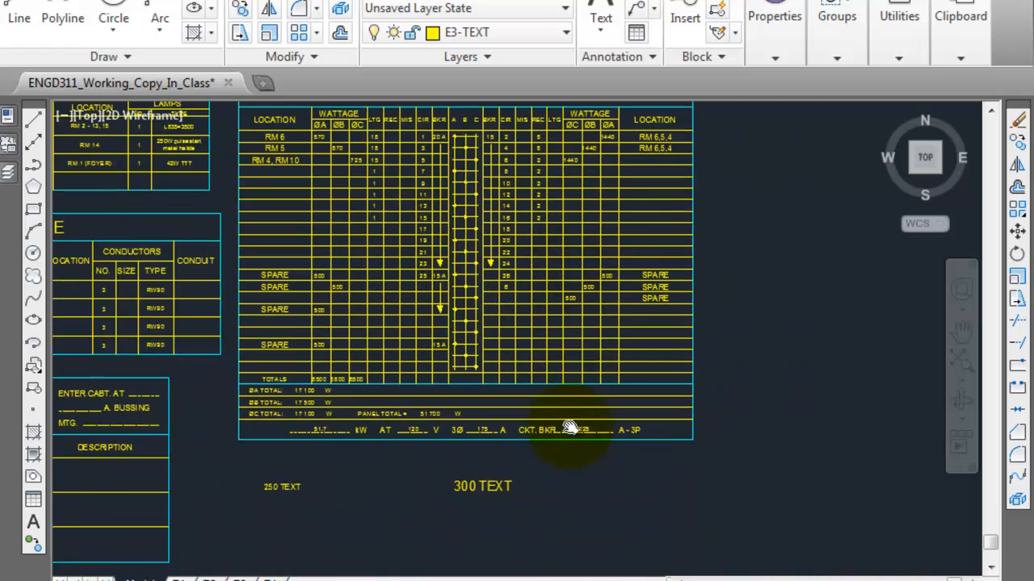
{"action": "scroll", "coordinate": [569, 428], "scroll_direction": "up", "scroll_amount": 3}
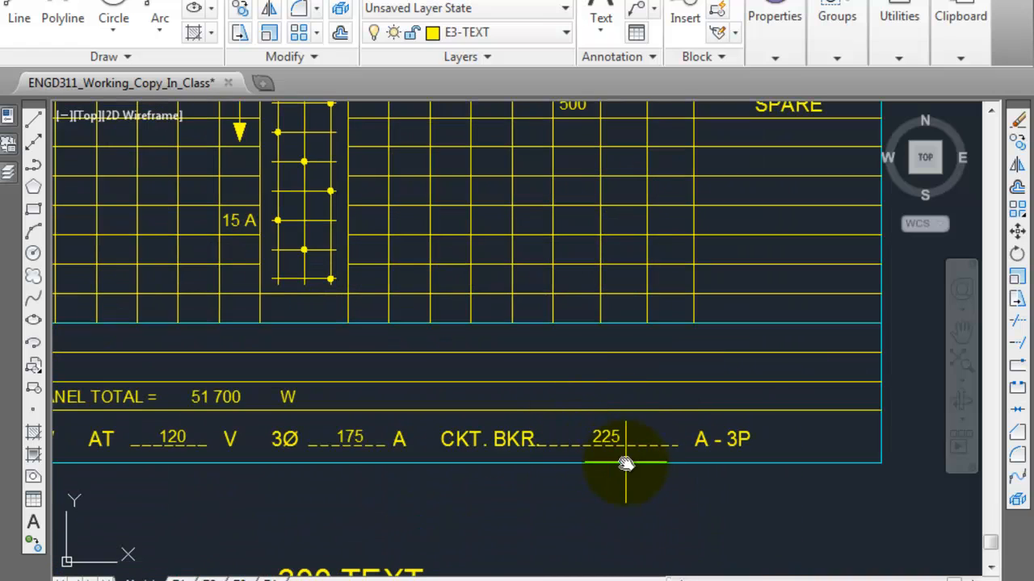
Step: Go past the riser diagram to the MDP schedule and review its instructions on the course page
{"action": "scroll", "coordinate": [613, 439], "scroll_direction": "down", "scroll_amount": 8}
{"action": "scroll", "coordinate": [603, 445], "scroll_direction": "down", "scroll_amount": 2}
{"action": "mouse_move", "coordinate": [598, 441]}
{"action": "middle_mouse_down"}
{"action": "mouse_move", "coordinate": [754, 334]}
{"action": "mouse_move", "coordinate": [828, 303]}
{"action": "middle_mouse_up"}
{"action": "scroll", "coordinate": [525, 429], "scroll_direction": "up", "scroll_amount": 4}
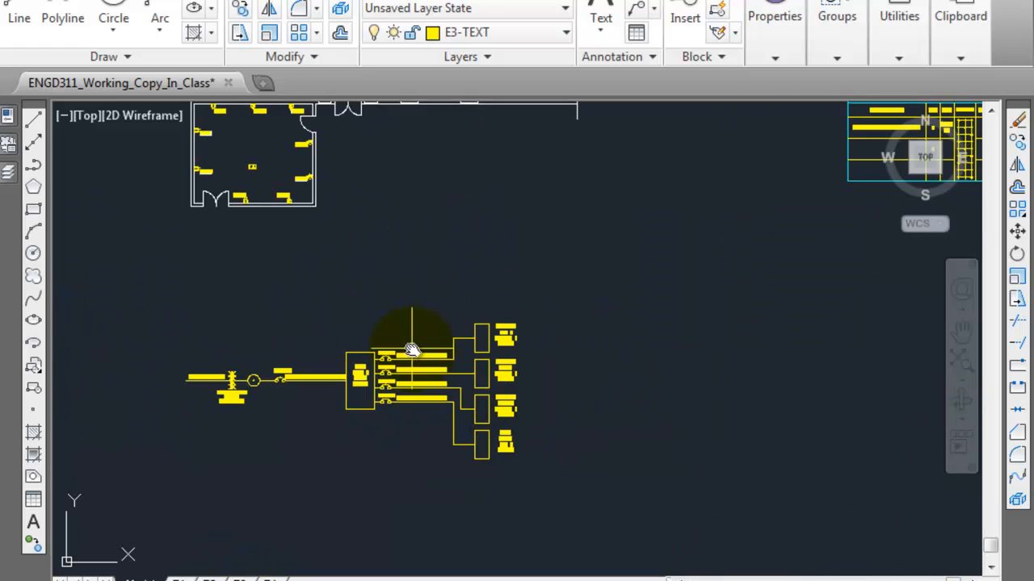
{"action": "middle_click_drag", "start_coordinate": [577, 309], "coordinate": [262, 444]}
{"action": "scroll", "coordinate": [683, 231], "scroll_direction": "up", "scroll_amount": 4}
{"action": "middle_click_drag", "start_coordinate": [678, 231], "coordinate": [583, 271]}
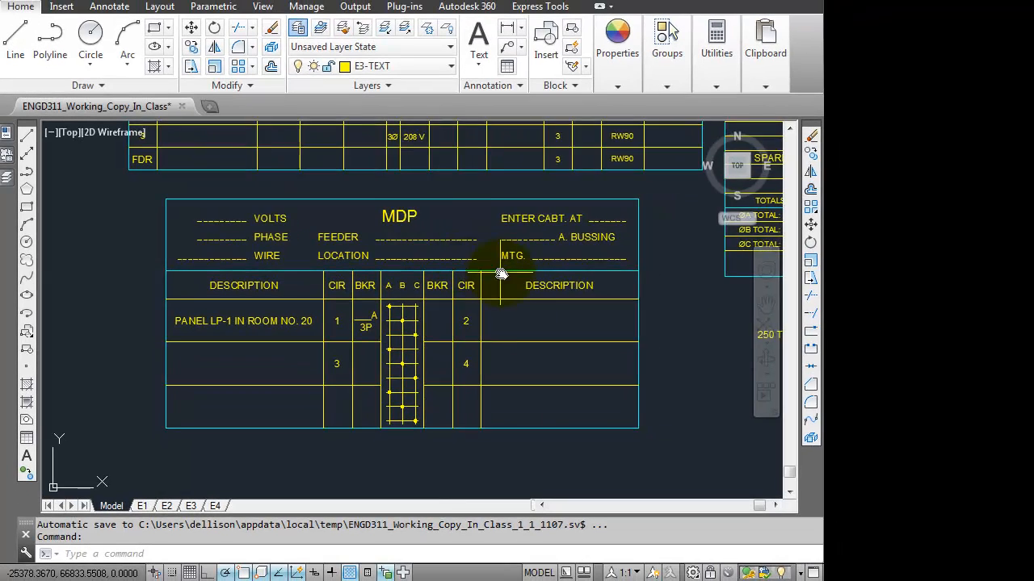
{"action": "middle_click_drag", "start_coordinate": [500, 274], "coordinate": [467, 263]}
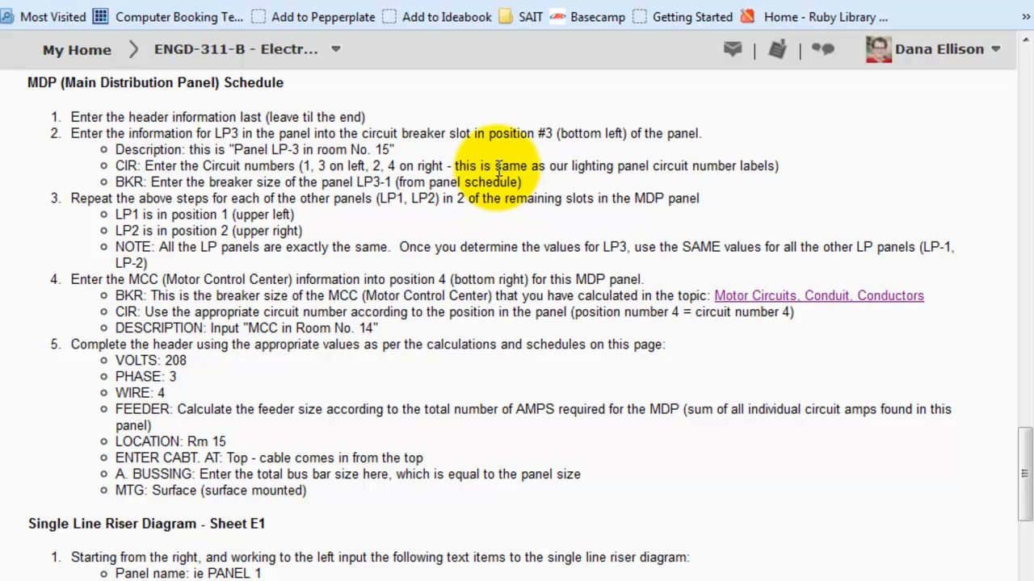
{"action": "key", "text": "alt+Tab"}
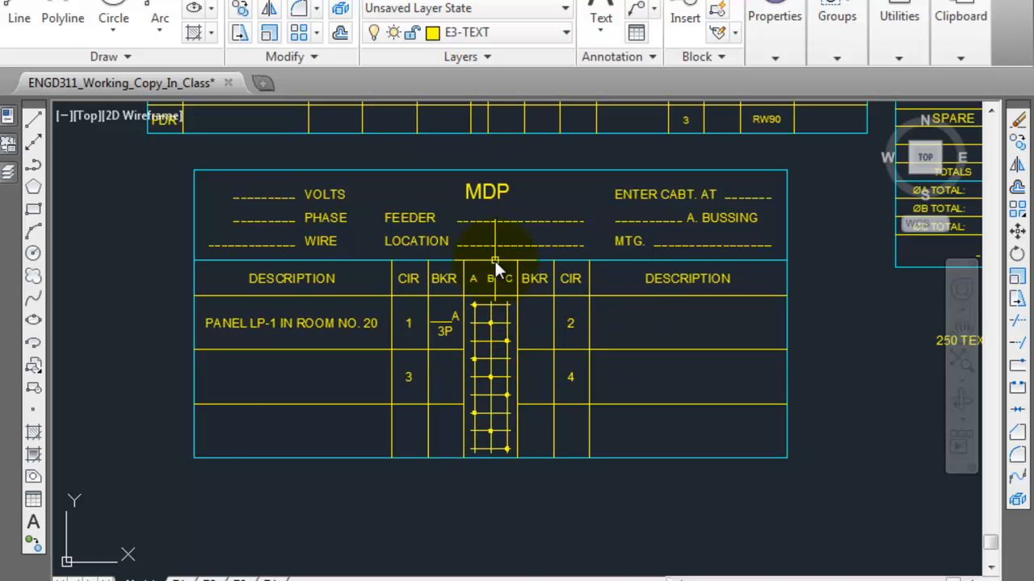
{"action": "key", "text": "alt+Tab"}
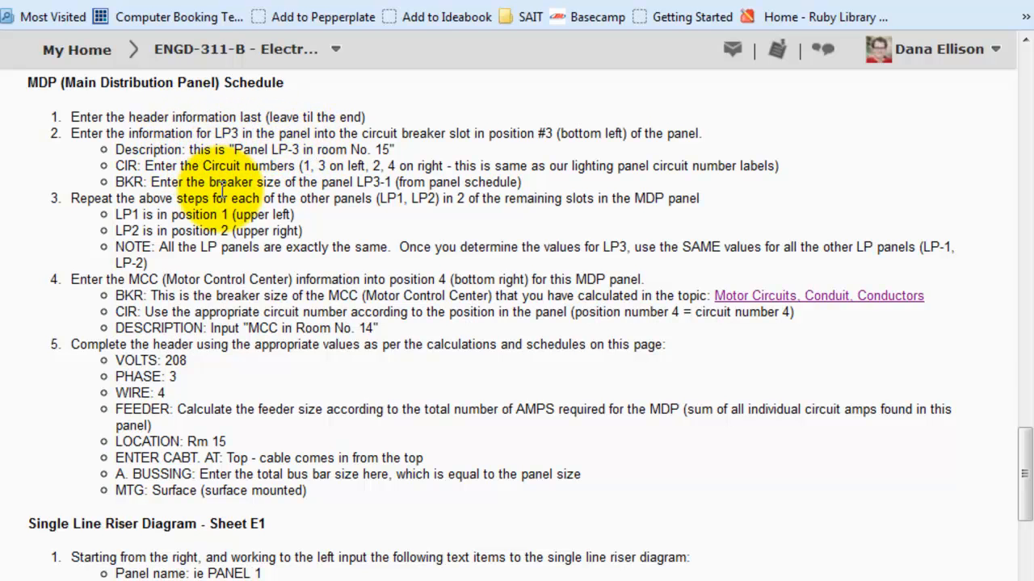
{"action": "key", "text": "alt+Tab"}
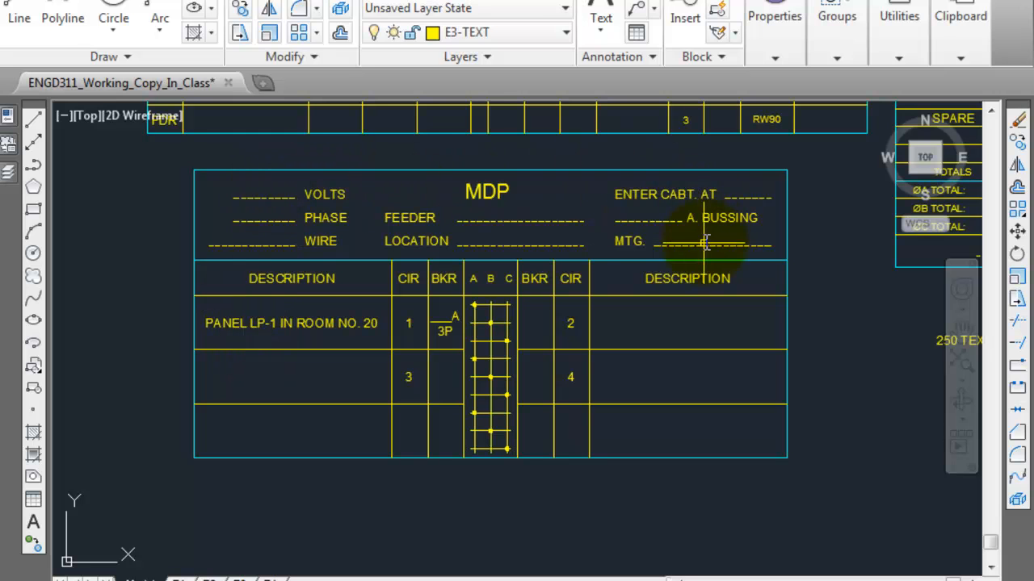
Step: Copy the PANEL LP-1 description in the MDP schedule down into the circuit 3 row
{"action": "left_click", "coordinate": [298, 323]}
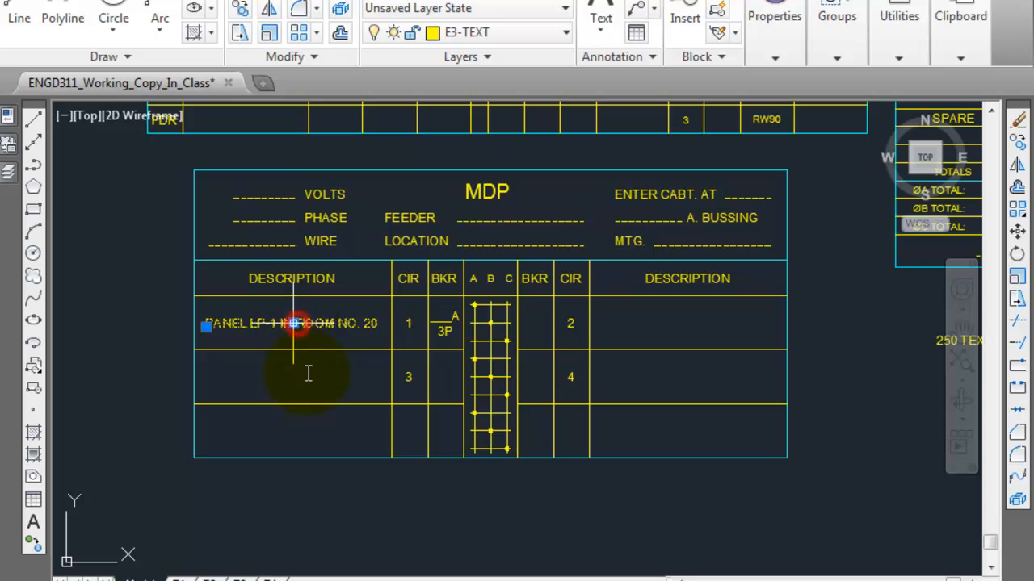
{"action": "scroll", "coordinate": [306, 356], "scroll_direction": "up", "scroll_amount": 2}
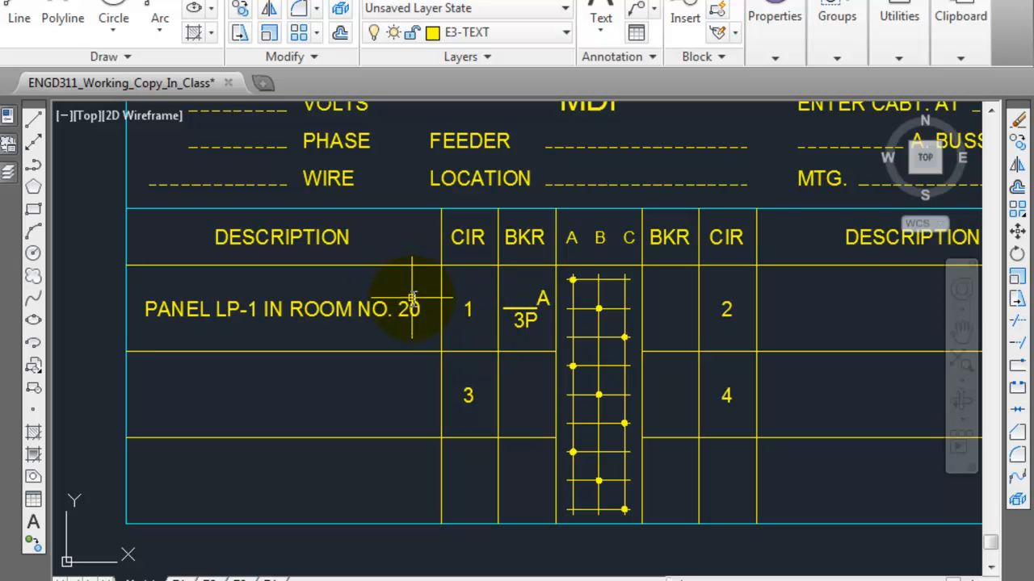
{"action": "scroll", "coordinate": [412, 299], "scroll_direction": "down", "scroll_amount": 2}
{"action": "scroll", "coordinate": [429, 302], "scroll_direction": "up", "scroll_amount": 2}
{"action": "middle_click_drag", "start_coordinate": [434, 304], "coordinate": [356, 314]}
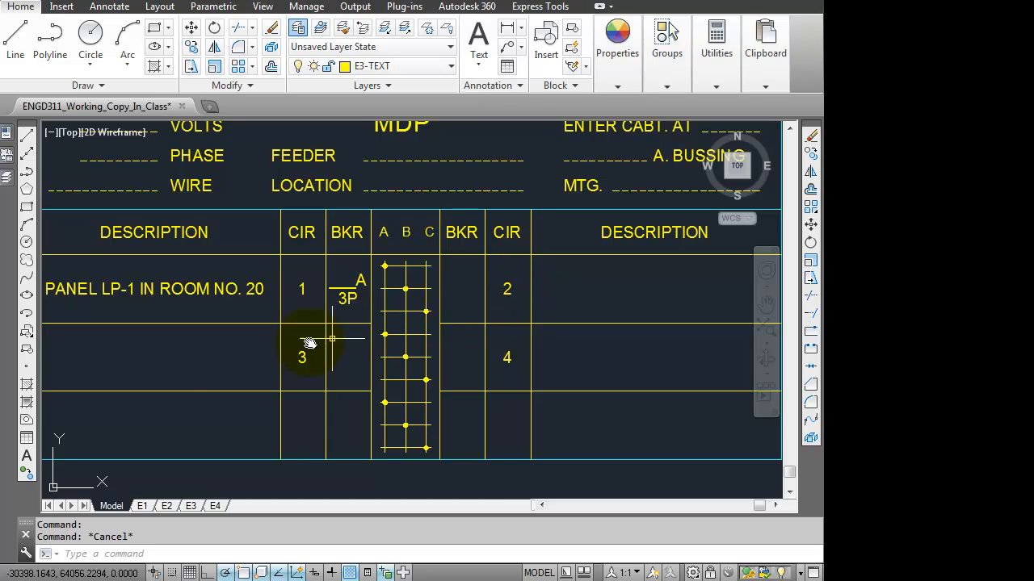
{"action": "left_click", "coordinate": [219, 302]}
{"action": "left_click", "coordinate": [190, 46]}
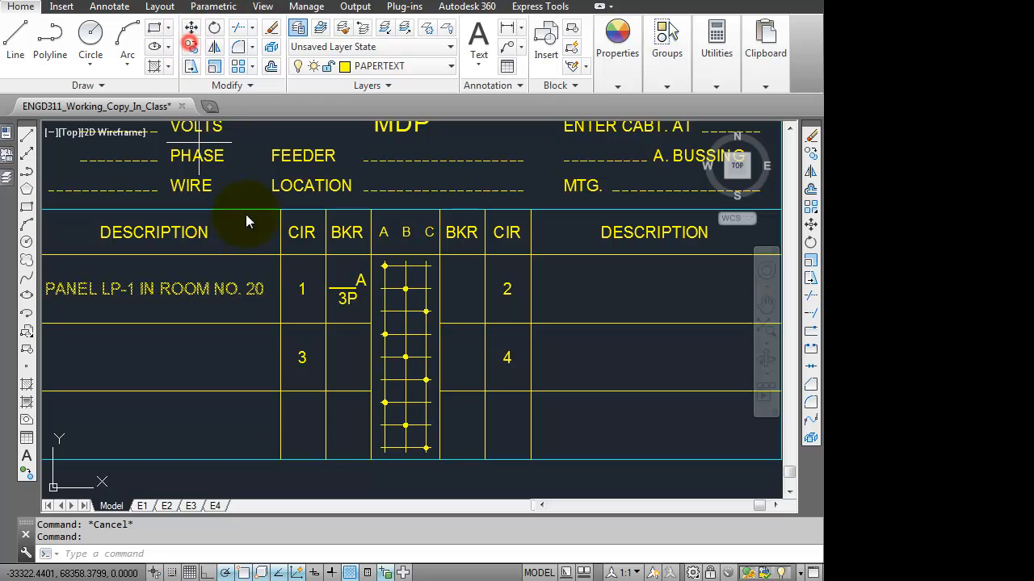
{"action": "left_click", "coordinate": [280, 255]}
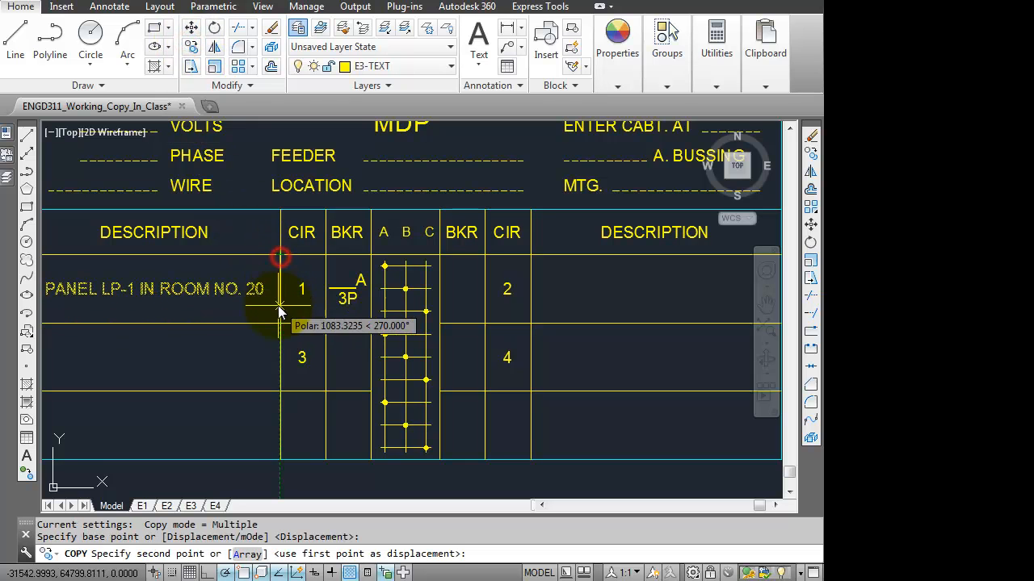
{"action": "left_click", "coordinate": [278, 325]}
{"action": "key", "text": "Escape"}
Step: Change the circuit 3 description to "PANEL LP-3 IN ROOM NO.15"
{"action": "left_click", "coordinate": [224, 358]}
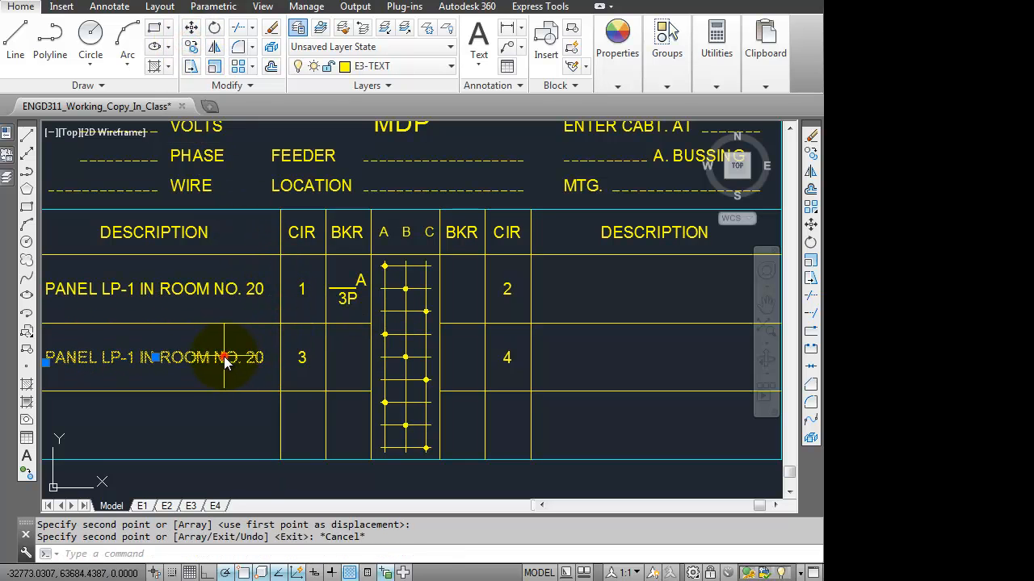
{"action": "double_click", "coordinate": [134, 357]}
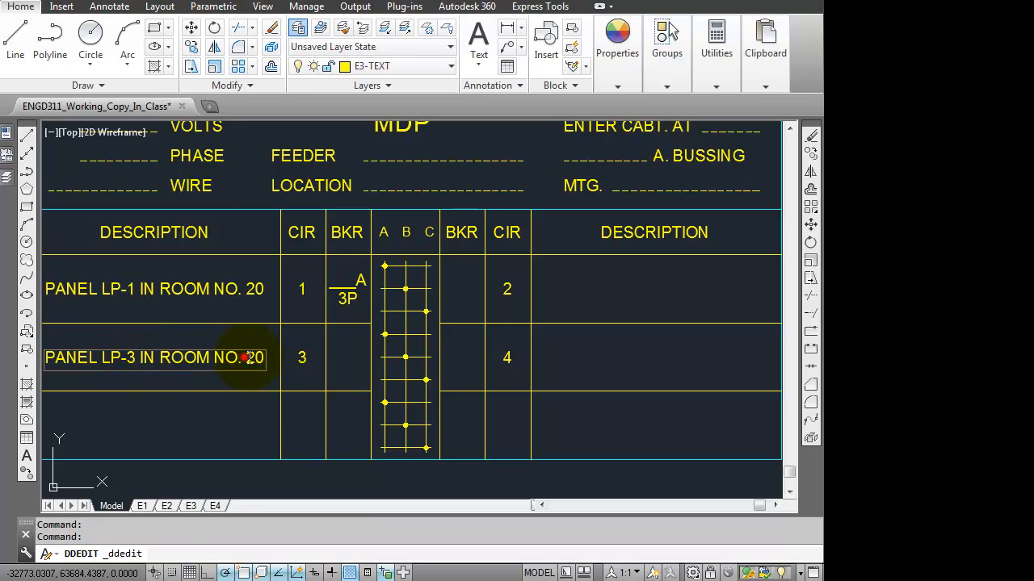
{"action": "type", "text": "15"}
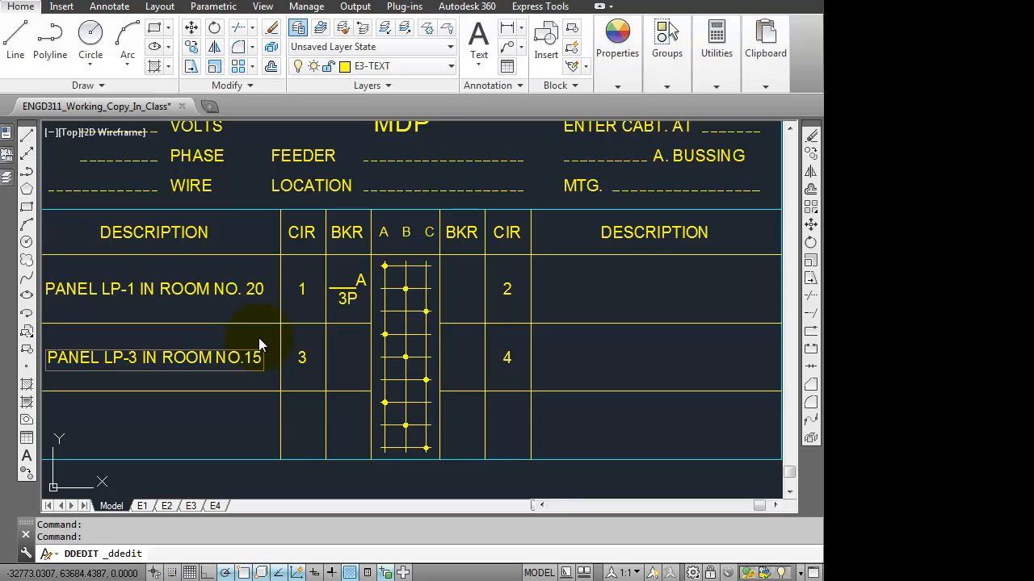
{"action": "left_click", "coordinate": [244, 333]}
{"action": "key", "text": "Escape"}
{"action": "middle_click_drag", "start_coordinate": [391, 353], "coordinate": [425, 358]}
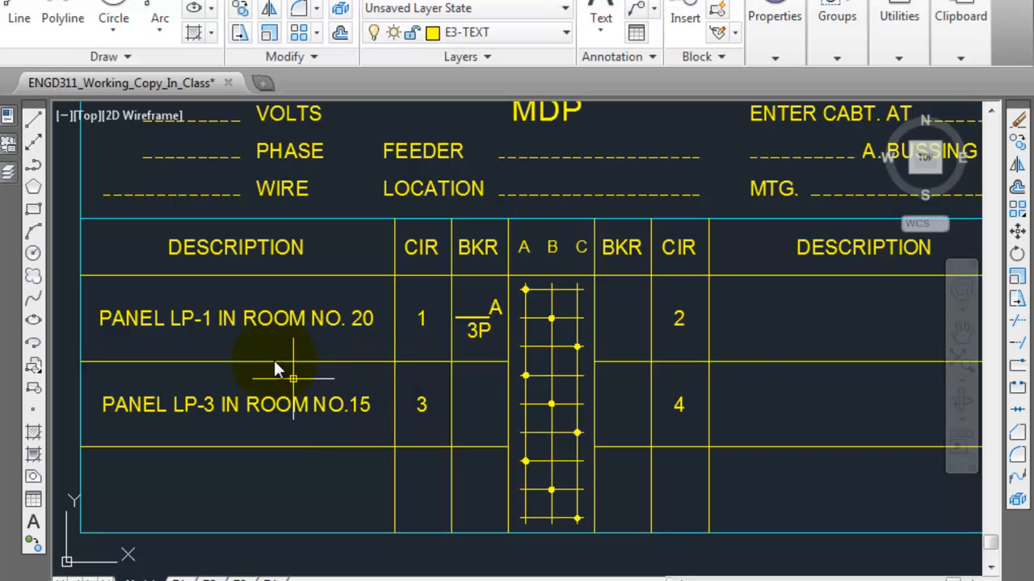
Step: Copy the description text "MCC in Room No. 14" from the course page and return to the MDP schedule
{"action": "middle_click_drag", "start_coordinate": [797, 327], "coordinate": [692, 342]}
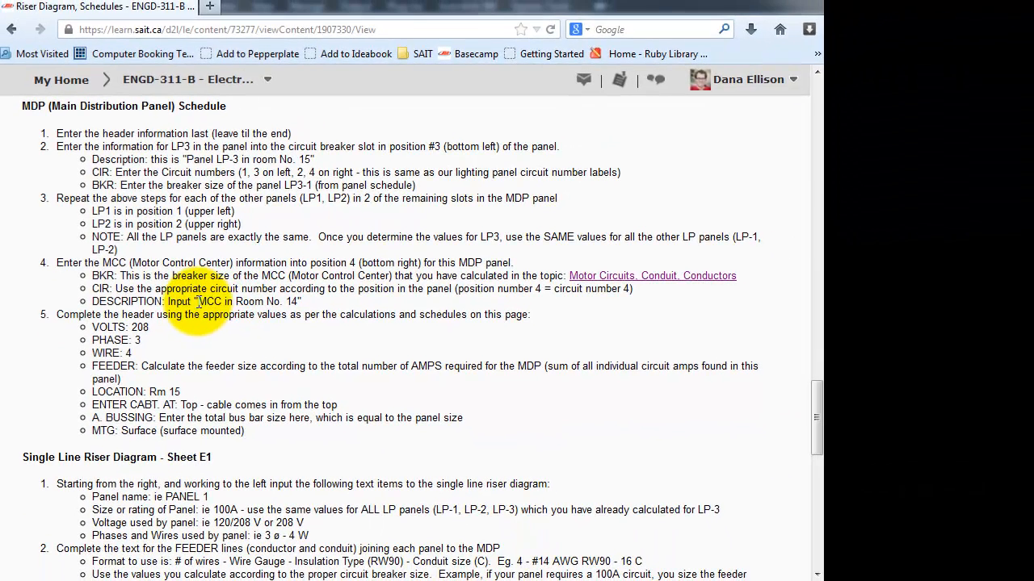
{"action": "double_click", "coordinate": [262, 328]}
{"action": "left_click_drag", "start_coordinate": [216, 302], "coordinate": [297, 302]}
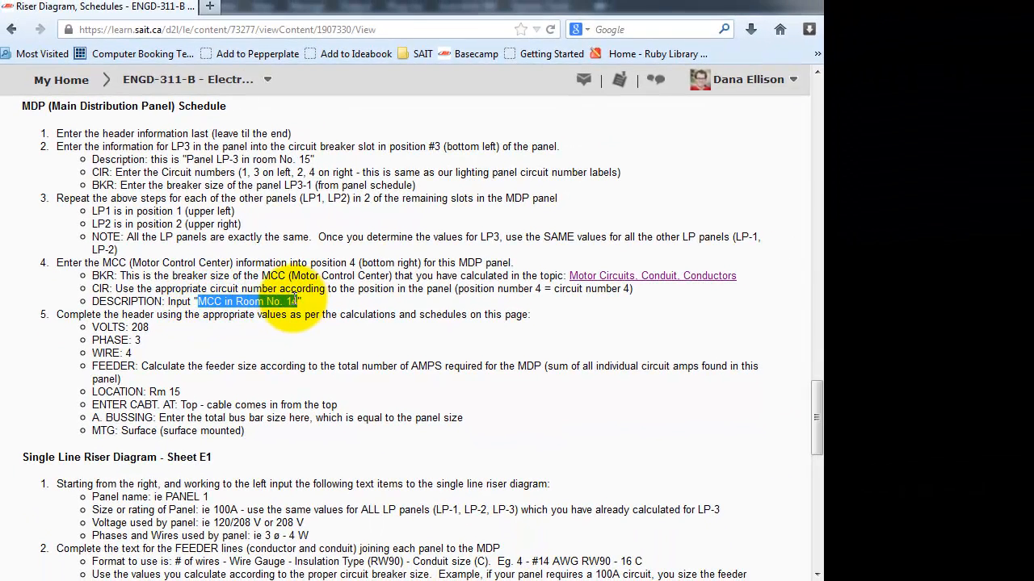
{"action": "key", "text": "alt+Tab"}
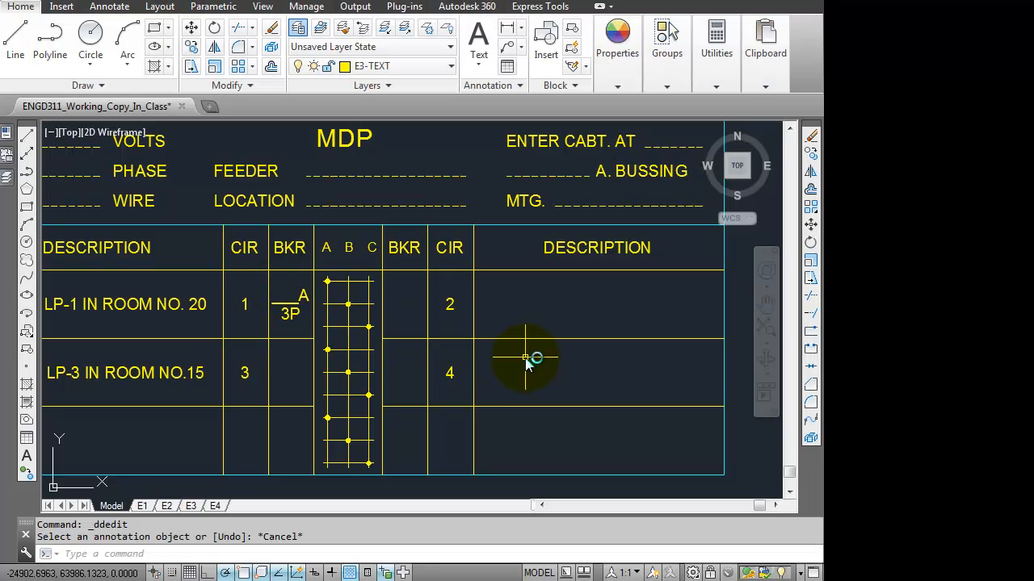
Step: Copy the PANEL LP-1 description text into the circuit 4 description cell of the MDP schedule
{"action": "left_click", "coordinate": [150, 300]}
{"action": "middle_click_drag", "start_coordinate": [202, 276], "coordinate": [292, 263]}
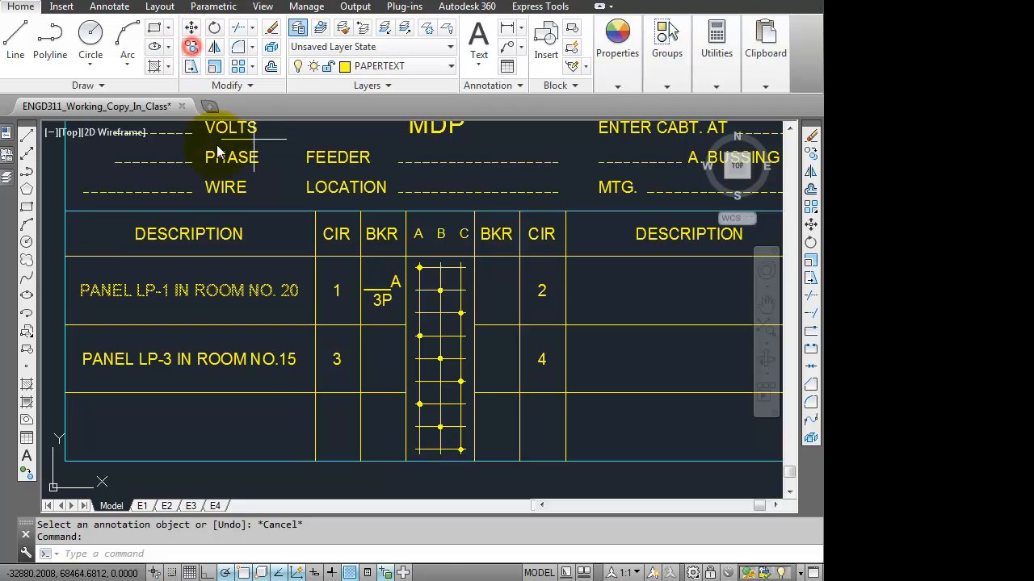
{"action": "left_click", "coordinate": [65, 256]}
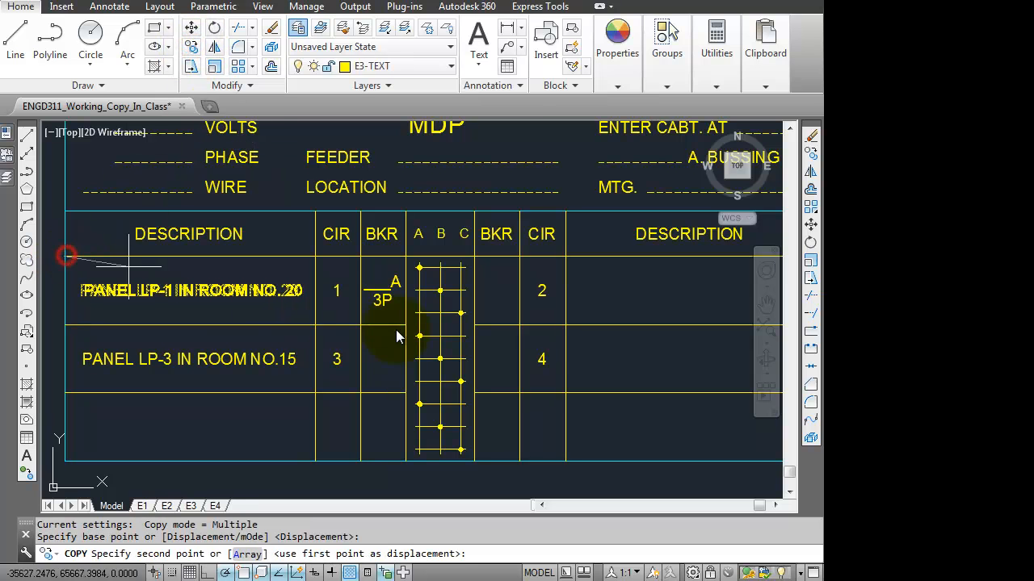
{"action": "left_click", "coordinate": [568, 326]}
{"action": "middle_click_drag", "start_coordinate": [625, 309], "coordinate": [505, 312]}
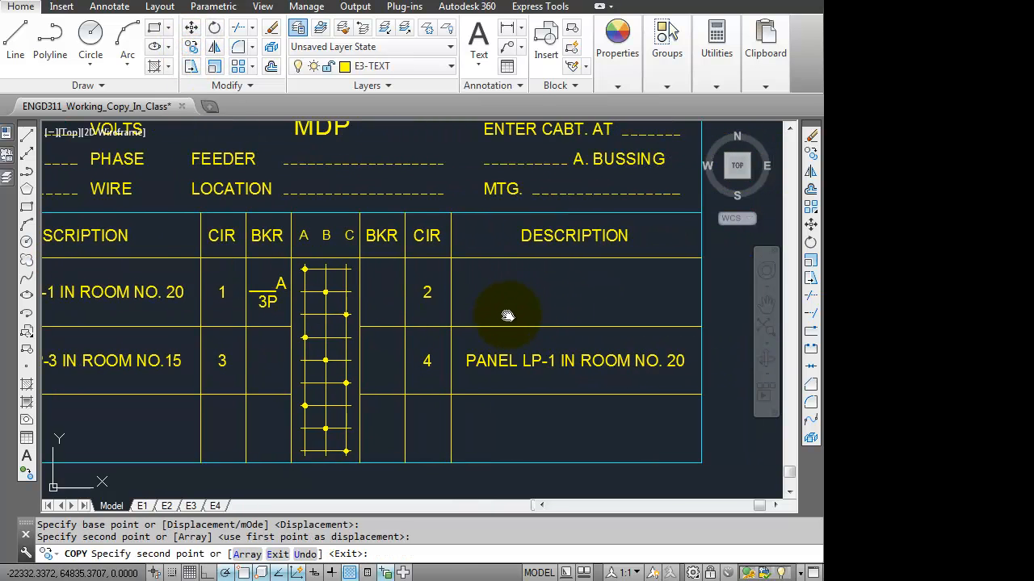
{"action": "key", "text": "Escape"}
Step: Replace the circuit 4 description with "MCC IN ROOM No. 14"
{"action": "left_click", "coordinate": [566, 361]}
{"action": "double_click", "coordinate": [514, 361]}
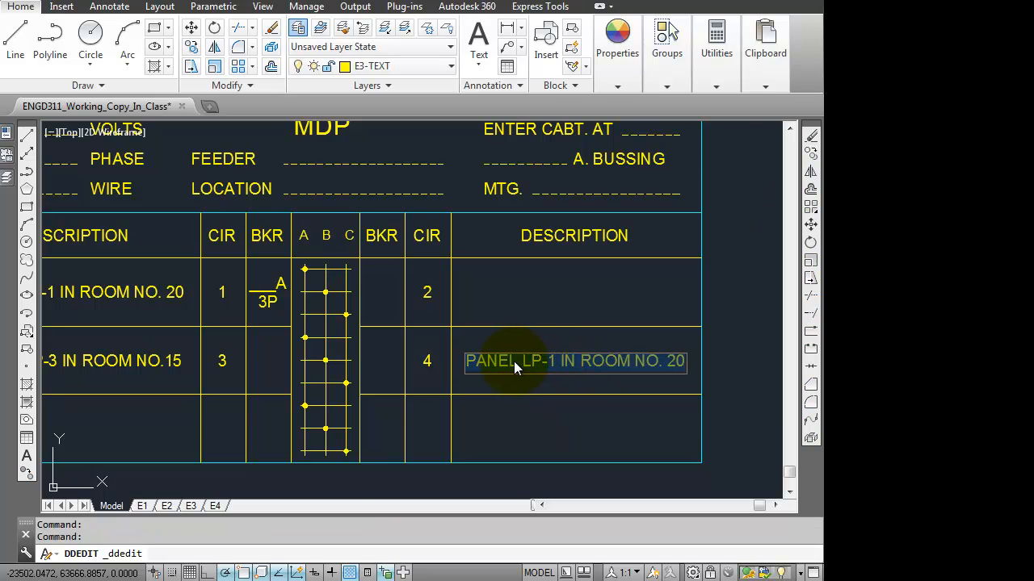
{"action": "type", "text": "MCC in Room No. 14"}
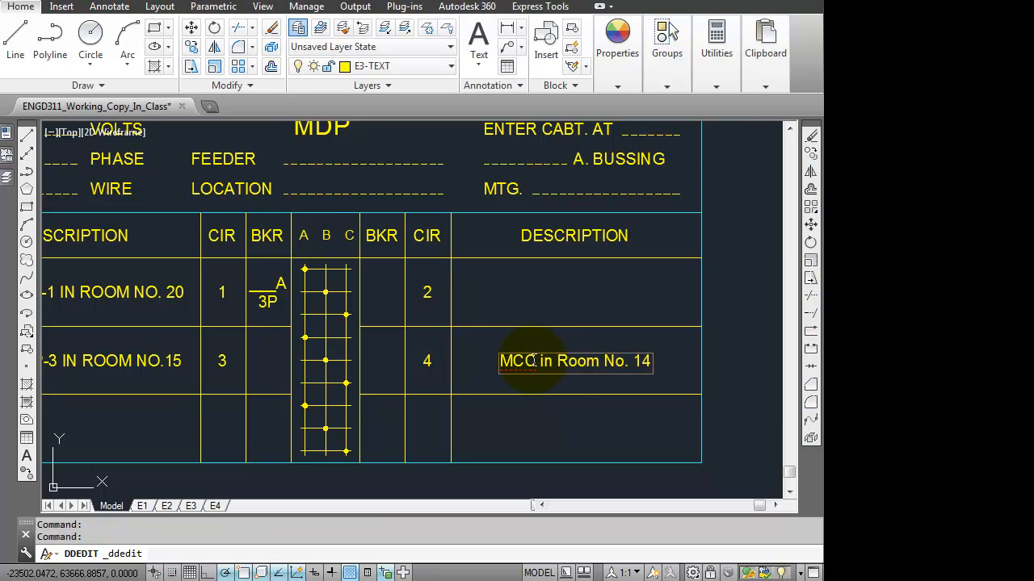
{"action": "left_click_drag", "start_coordinate": [541, 361], "coordinate": [604, 361]}
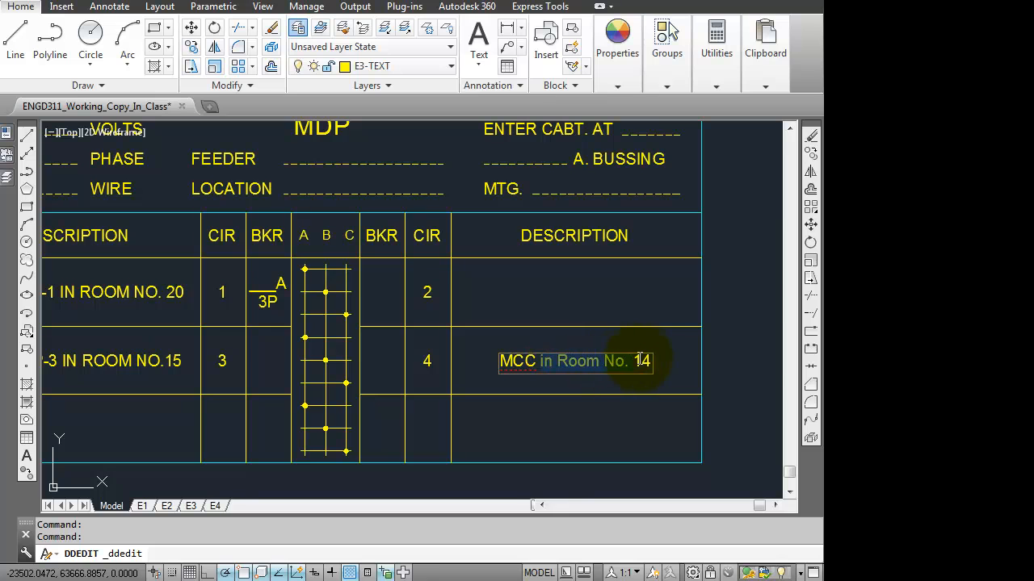
{"action": "type", "text": "IN ROOM No. 14"}
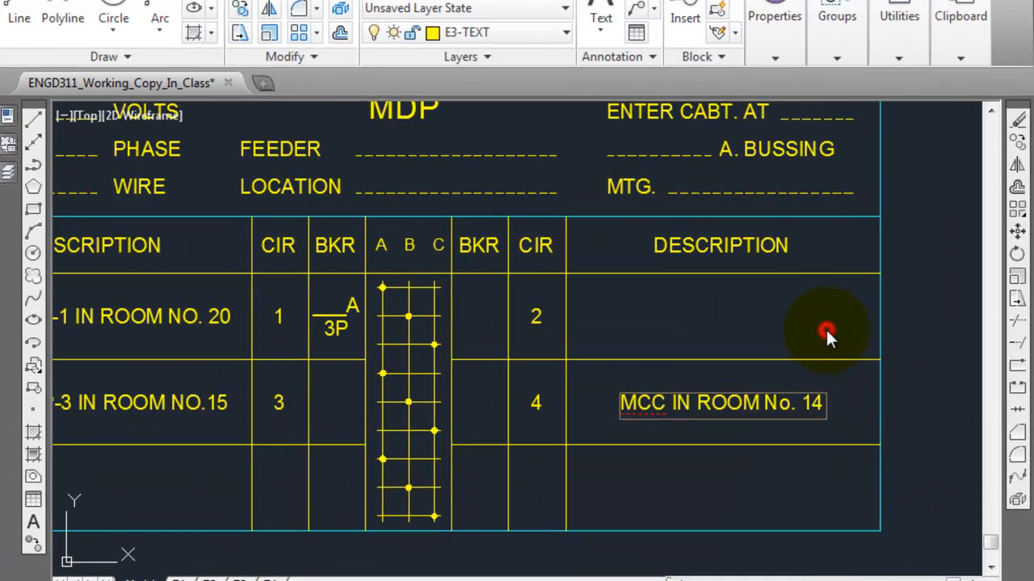
{"action": "left_click", "coordinate": [778, 329]}
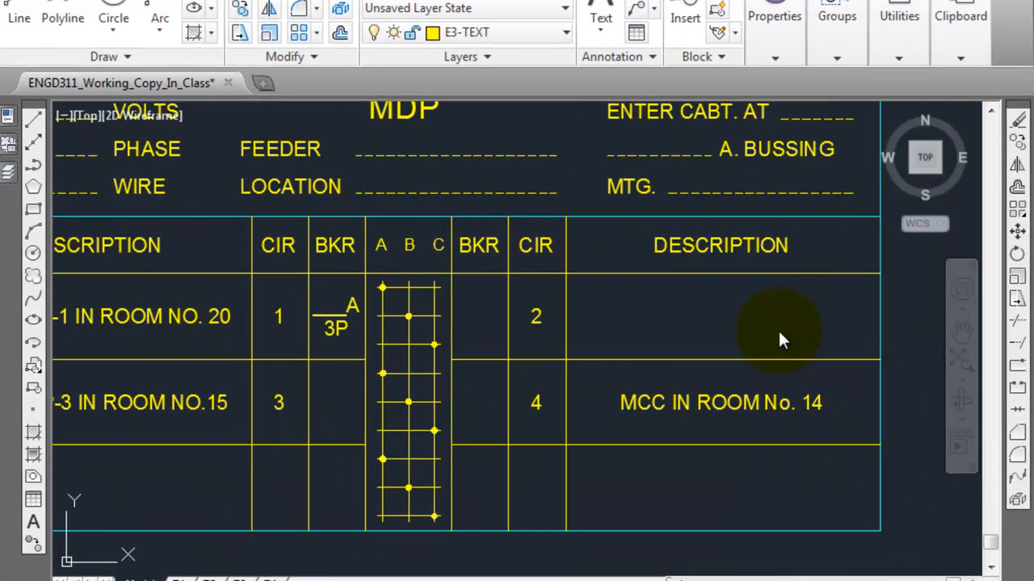
Step: Examine the floor plans for the locations of the M.D.P. in room 15 and the MCC in room 14
{"action": "scroll", "coordinate": [777, 329], "scroll_direction": "down", "scroll_amount": 8}
{"action": "middle_click_drag", "start_coordinate": [522, 296], "coordinate": [611, 381]}
{"action": "scroll", "coordinate": [566, 272], "scroll_direction": "up", "scroll_amount": 8}
{"action": "scroll", "coordinate": [562, 267], "scroll_direction": "down", "scroll_amount": 5}
{"action": "middle_click_drag", "start_coordinate": [576, 307], "coordinate": [589, 323]}
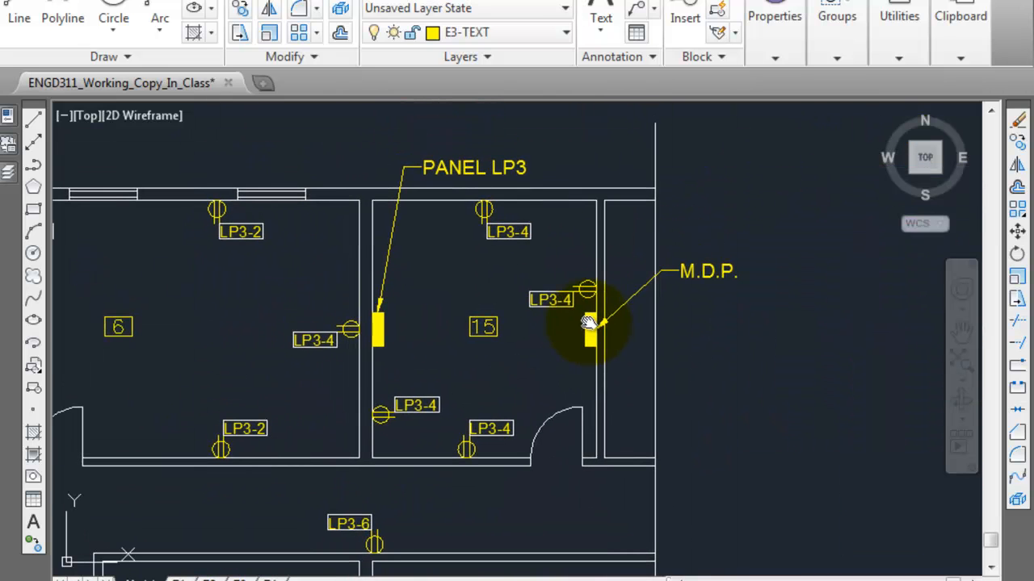
{"action": "scroll", "coordinate": [595, 342], "scroll_direction": "down", "scroll_amount": 5}
{"action": "scroll", "coordinate": [523, 414], "scroll_direction": "down", "scroll_amount": 3}
{"action": "scroll", "coordinate": [457, 304], "scroll_direction": "down", "scroll_amount": 8}
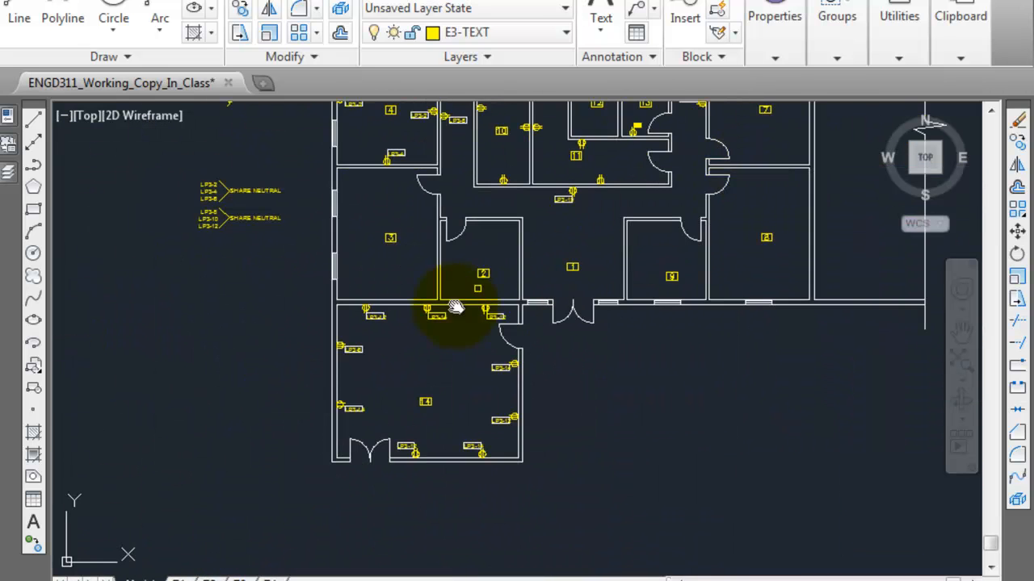
{"action": "middle_click_drag", "start_coordinate": [640, 384], "coordinate": [466, 234]}
{"action": "scroll", "coordinate": [589, 293], "scroll_direction": "up", "scroll_amount": 6}
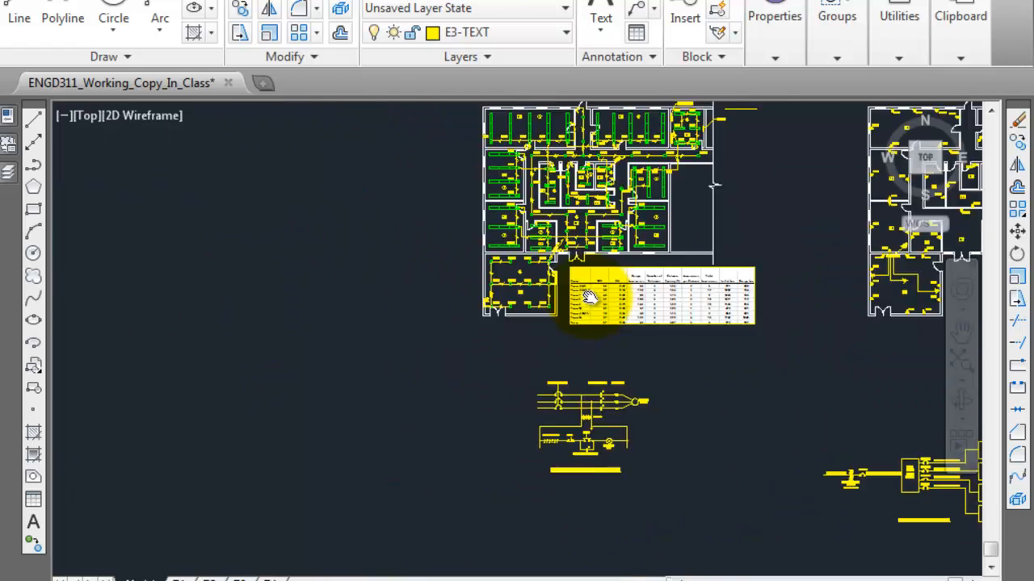
{"action": "scroll", "coordinate": [410, 268], "scroll_direction": "down", "scroll_amount": 5}
{"action": "mouse_move", "coordinate": [617, 390]}
{"action": "middle_mouse_down"}
{"action": "mouse_move", "coordinate": [316, 247]}
{"action": "mouse_move", "coordinate": [237, 248]}
{"action": "middle_mouse_up"}
{"action": "middle_click_drag", "start_coordinate": [594, 290], "coordinate": [583, 563]}
{"action": "scroll", "coordinate": [581, 411], "scroll_direction": "up", "scroll_amount": 8}
{"action": "mouse_move", "coordinate": [582, 411]}
{"action": "middle_mouse_down"}
{"action": "mouse_move", "coordinate": [606, 474]}
{"action": "mouse_move", "coordinate": [551, 420]}
{"action": "middle_mouse_up"}
{"action": "scroll", "coordinate": [600, 455], "scroll_direction": "down", "scroll_amount": 2}
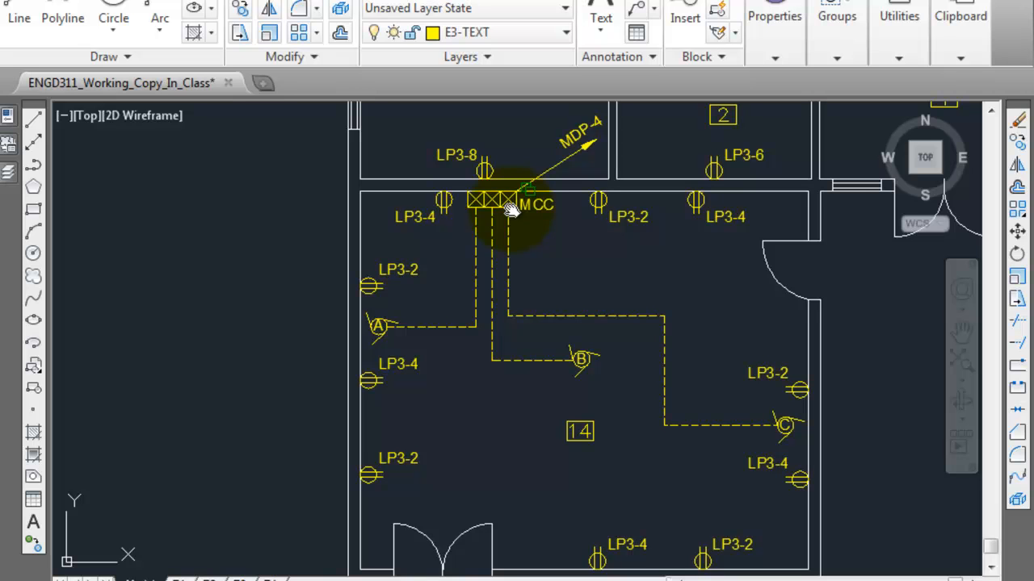
Step: Examine the MCC in room 14 on the floor plan, including its MDP-4 home run and motor connections
{"action": "middle_click_drag", "start_coordinate": [539, 235], "coordinate": [521, 203]}
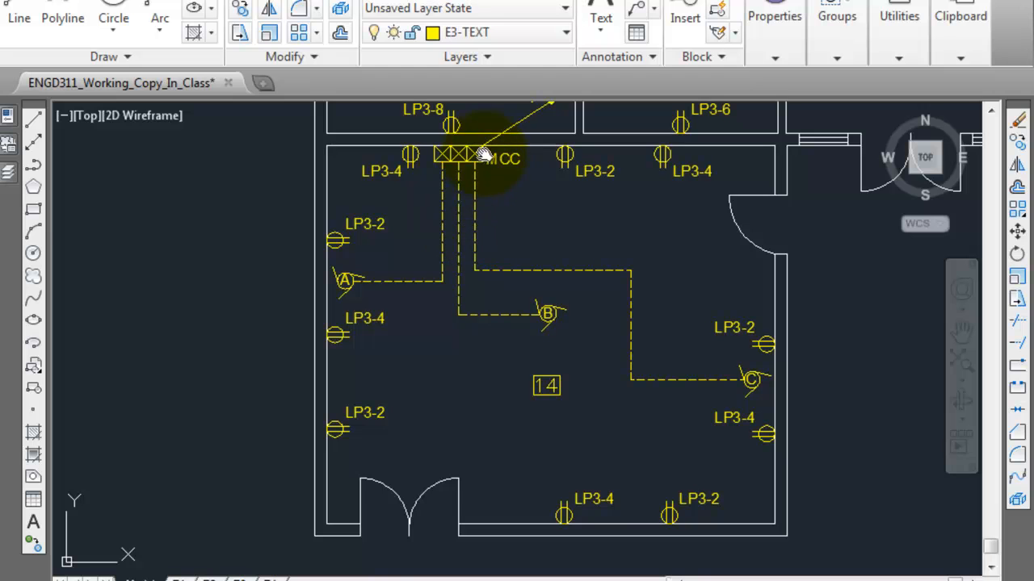
{"action": "left_click_drag", "start_coordinate": [463, 169], "coordinate": [432, 277]}
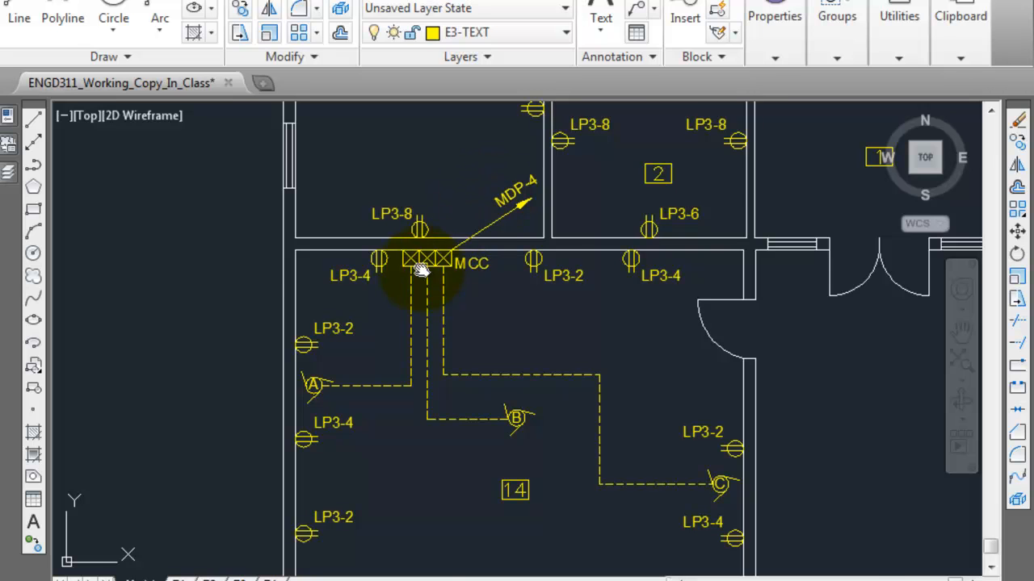
{"action": "scroll", "coordinate": [416, 273], "scroll_direction": "up", "scroll_amount": 4}
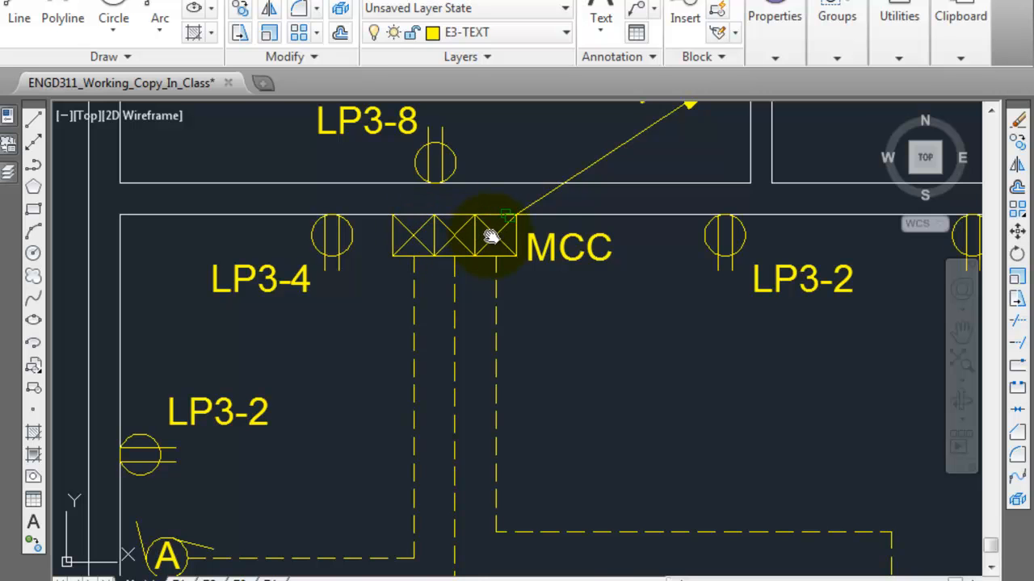
{"action": "scroll", "coordinate": [491, 235], "scroll_direction": "down", "scroll_amount": 10}
{"action": "scroll", "coordinate": [491, 235], "scroll_direction": "up", "scroll_amount": 5}
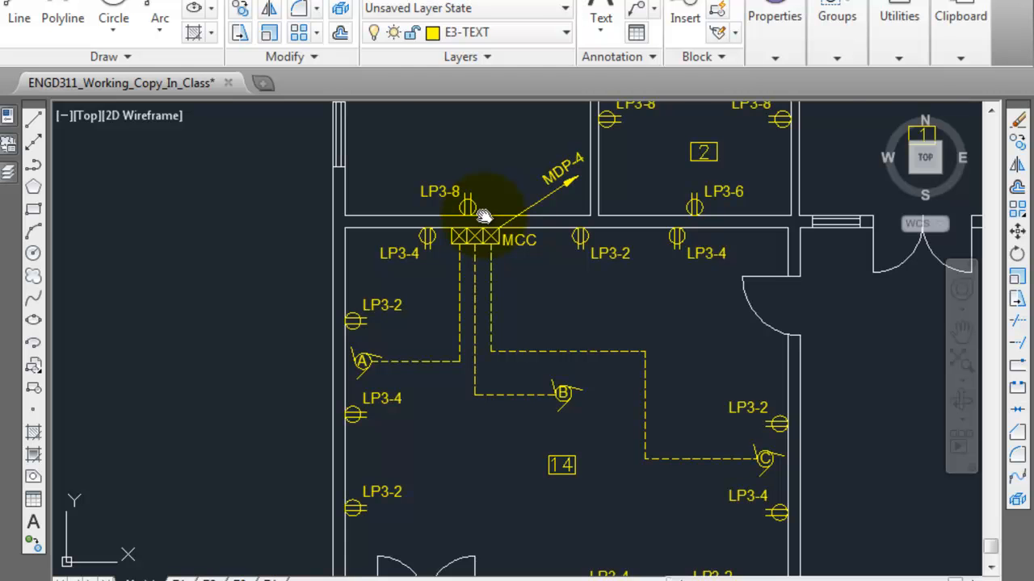
{"action": "scroll", "coordinate": [493, 221], "scroll_direction": "down", "scroll_amount": 5}
{"action": "scroll", "coordinate": [501, 300], "scroll_direction": "down", "scroll_amount": 5}
{"action": "middle_click_drag", "start_coordinate": [457, 251], "coordinate": [770, 339]}
{"action": "middle_click_drag", "start_coordinate": [611, 182], "coordinate": [785, 429]}
{"action": "middle_click_drag", "start_coordinate": [542, 302], "coordinate": [754, 327]}
{"action": "scroll", "coordinate": [469, 359], "scroll_direction": "up", "scroll_amount": 9}
{"action": "middle_click_drag", "start_coordinate": [548, 417], "coordinate": [478, 261]}
{"action": "scroll", "coordinate": [478, 261], "scroll_direction": "down", "scroll_amount": 3}
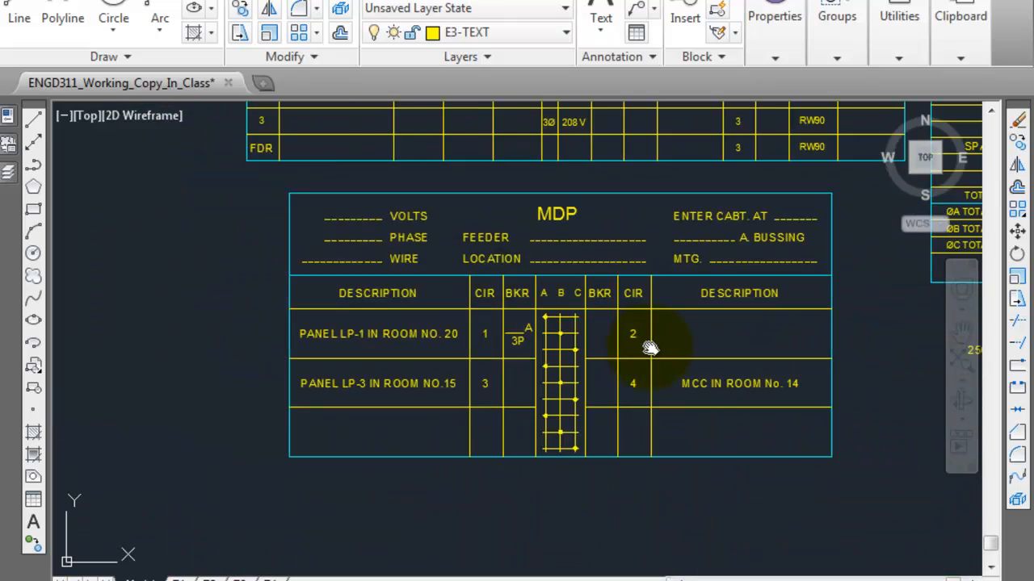
Step: Check the breaker entry instructions for the MDP schedule on the course page
{"action": "middle_click_drag", "start_coordinate": [649, 349], "coordinate": [581, 337]}
{"action": "key", "text": "Escape"}
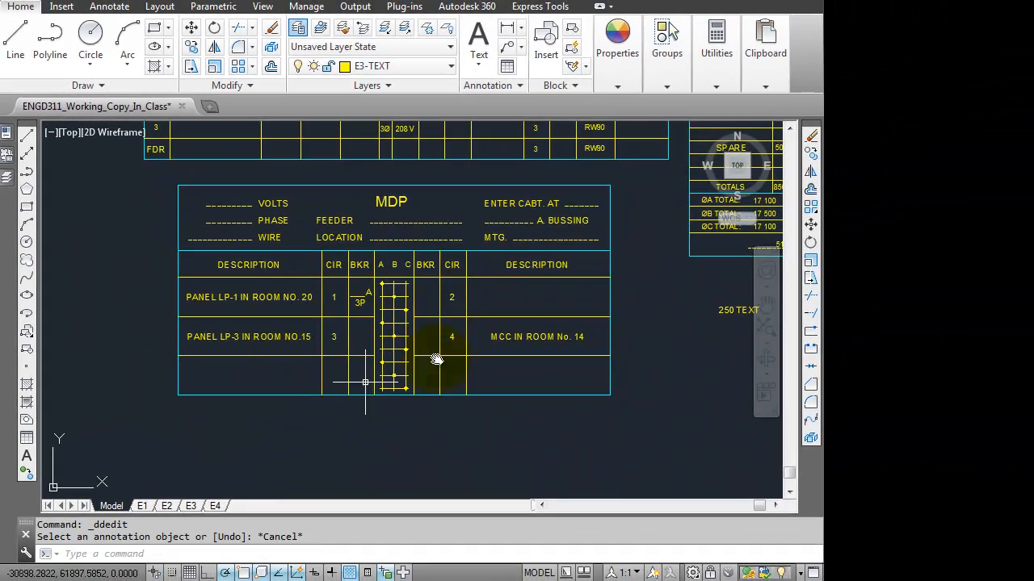
{"action": "key", "text": "alt+Tab"}
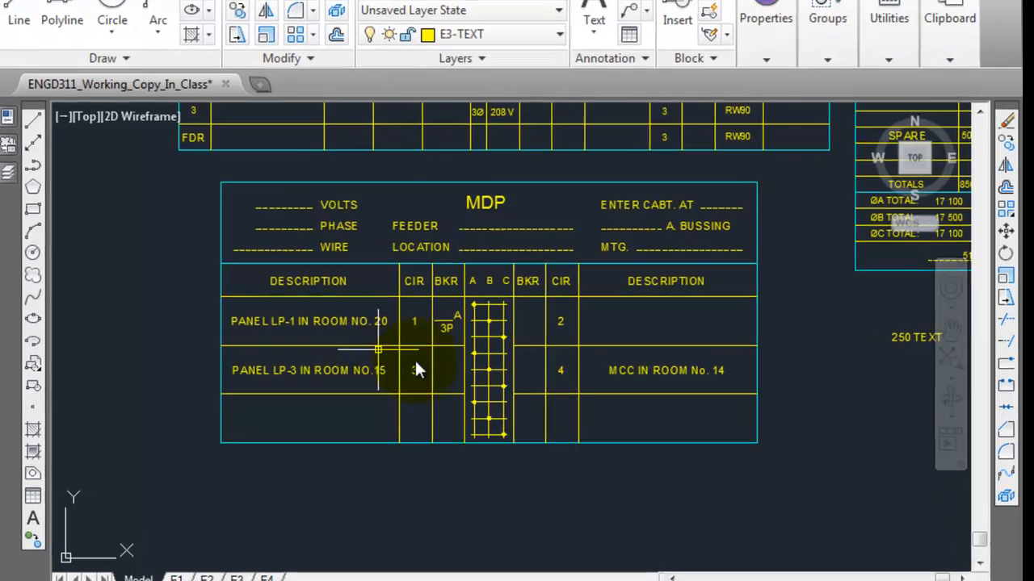
{"action": "scroll", "coordinate": [414, 363], "scroll_direction": "up", "scroll_amount": 3}
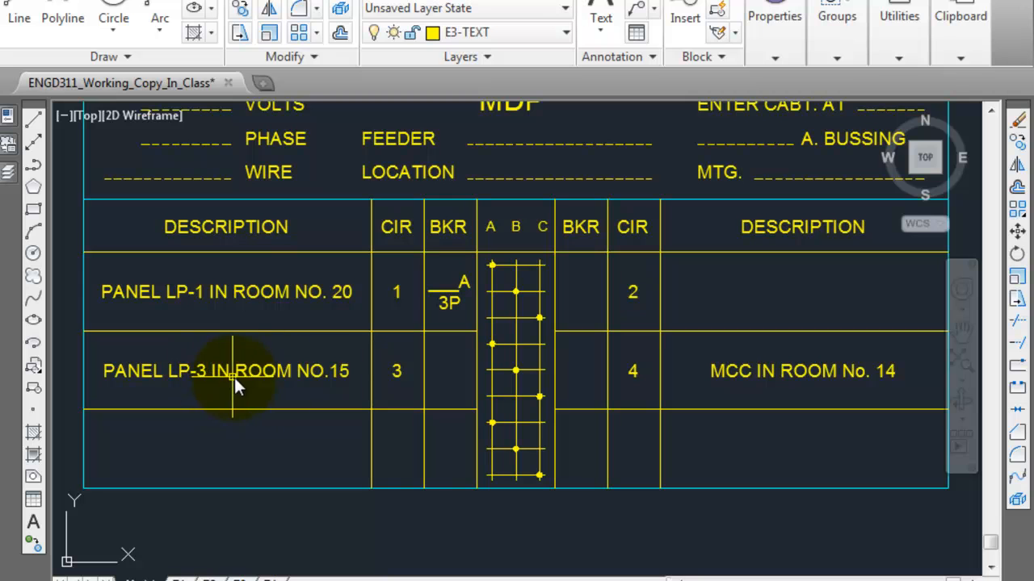
Step: Copy the circuit 1 breaker text into the circuit 3 breaker cell of the MDP schedule
{"action": "left_click", "coordinate": [450, 289]}
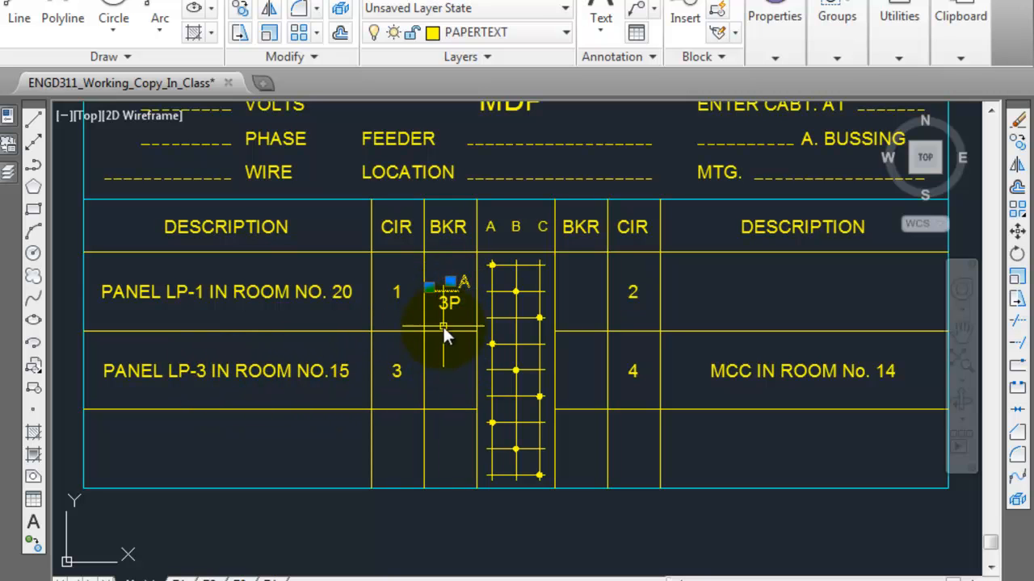
{"action": "left_click", "coordinate": [448, 302]}
{"action": "left_click", "coordinate": [235, 10]}
{"action": "left_click", "coordinate": [423, 246]}
{"action": "left_click", "coordinate": [422, 325]}
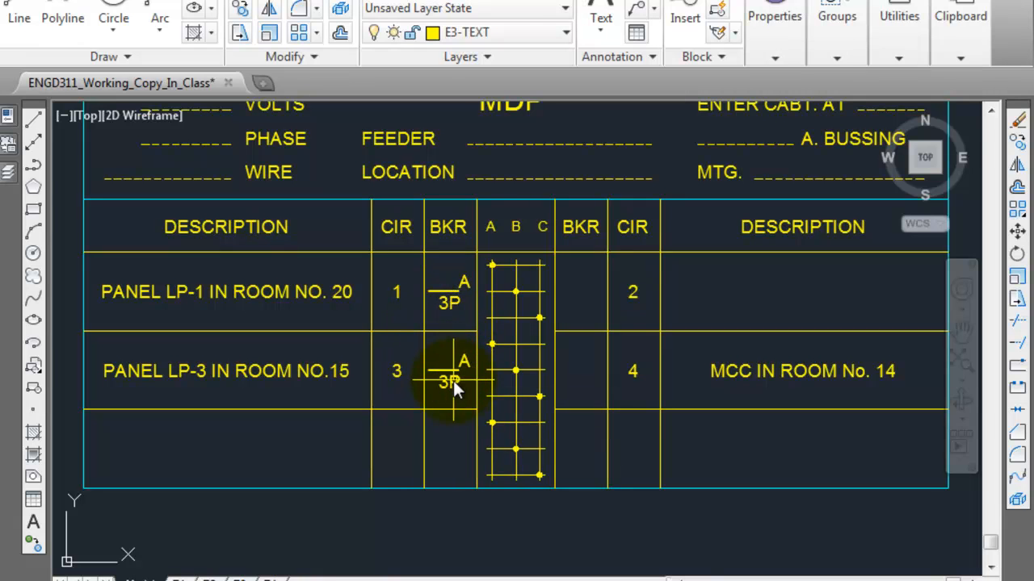
Step: Look up the circuit breaker size on the bottom line of the room 15 panel schedule
{"action": "scroll", "coordinate": [453, 373], "scroll_direction": "down", "scroll_amount": 6}
{"action": "middle_click_drag", "start_coordinate": [635, 380], "coordinate": [406, 404]}
{"action": "scroll", "coordinate": [597, 339], "scroll_direction": "up", "scroll_amount": 2}
{"action": "scroll", "coordinate": [615, 349], "scroll_direction": "up", "scroll_amount": 4}
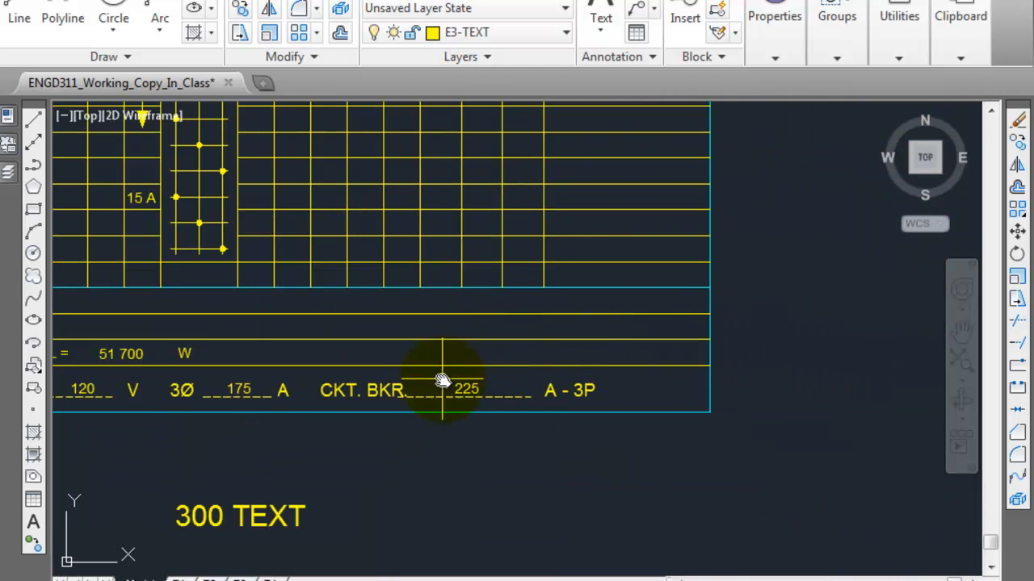
{"action": "scroll", "coordinate": [443, 378], "scroll_direction": "up", "scroll_amount": 4}
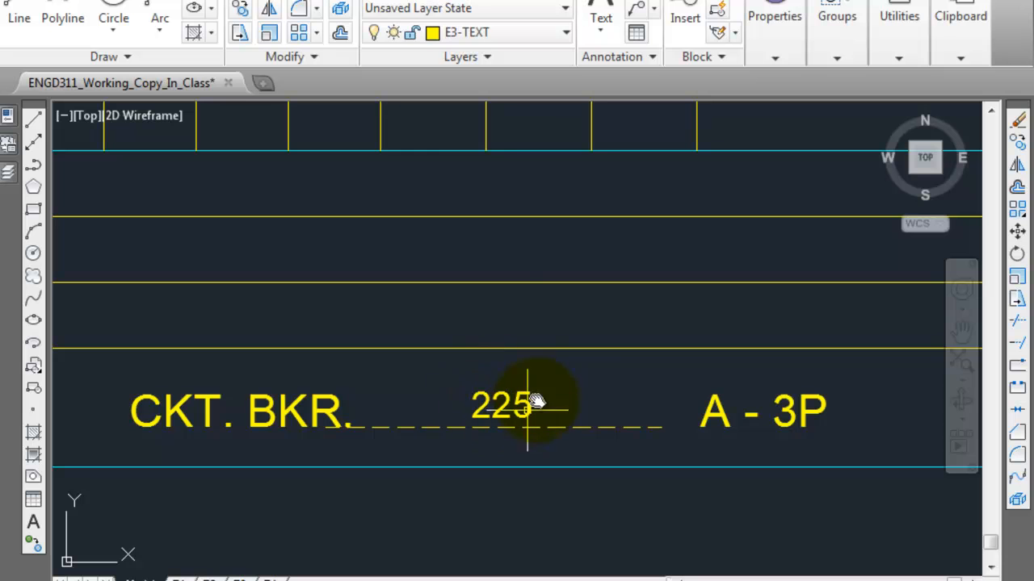
{"action": "scroll", "coordinate": [462, 411], "scroll_direction": "down", "scroll_amount": 8}
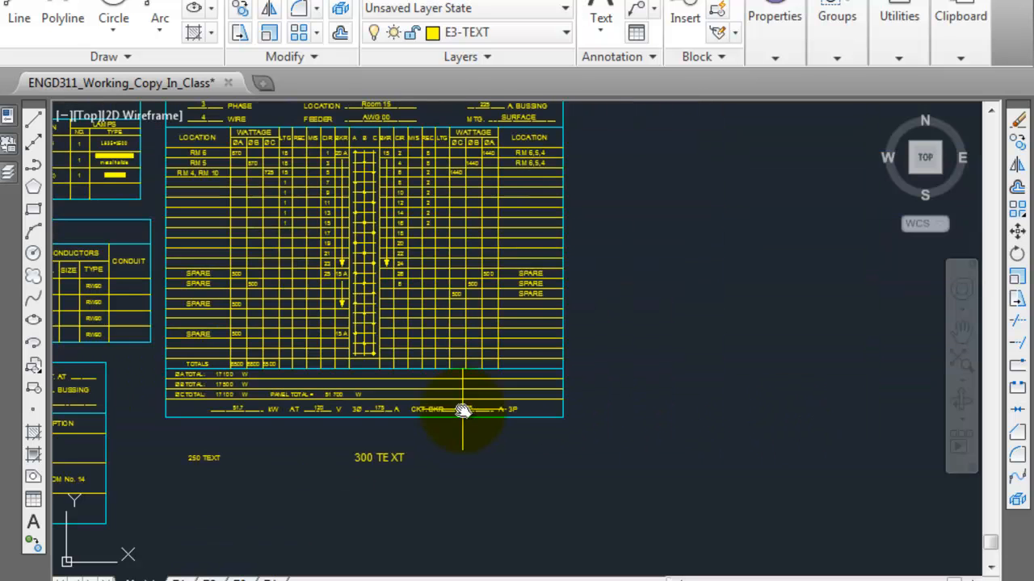
Step: Set the circuit 3 breaker rating in the MDP schedule to 225 A, replacing the blank underline
{"action": "middle_click_drag", "start_coordinate": [333, 408], "coordinate": [624, 323]}
{"action": "scroll", "coordinate": [182, 395], "scroll_direction": "up", "scroll_amount": 6}
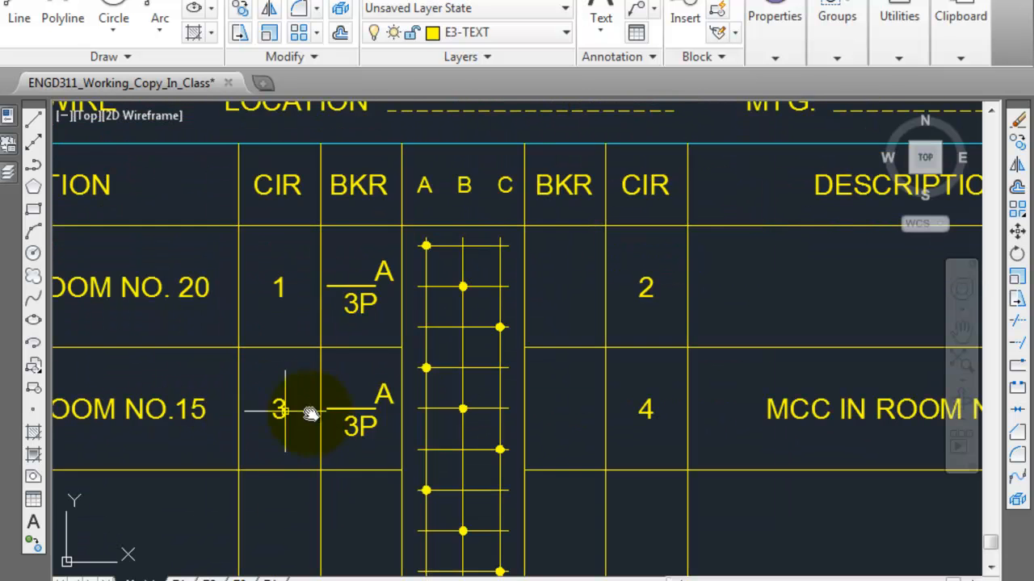
{"action": "scroll", "coordinate": [348, 405], "scroll_direction": "up", "scroll_amount": 4}
{"action": "double_click", "coordinate": [367, 394]}
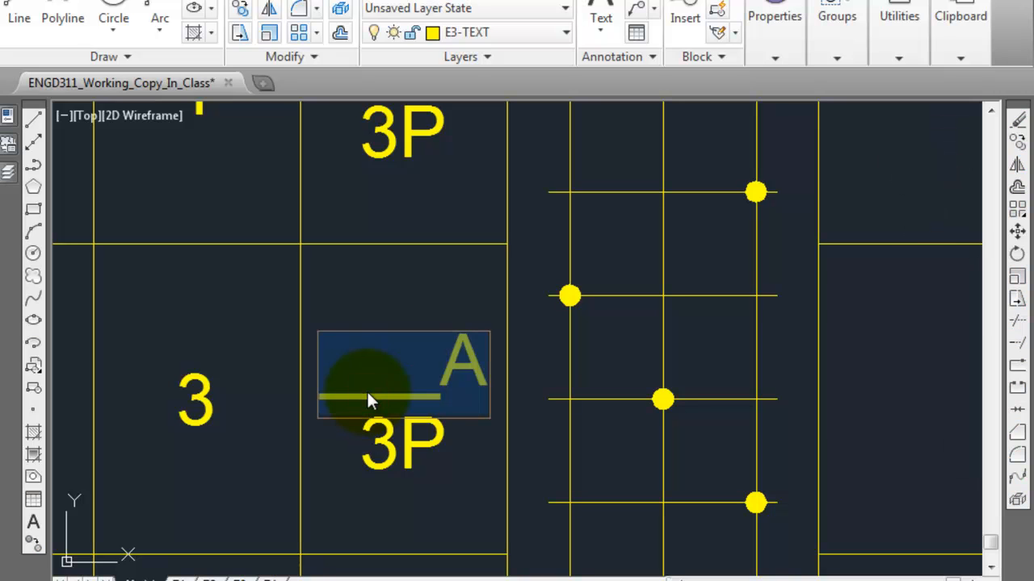
{"action": "left_click", "coordinate": [405, 389]}
{"action": "left_click_drag", "start_coordinate": [438, 383], "coordinate": [331, 375]}
{"action": "type", "text": "225"}
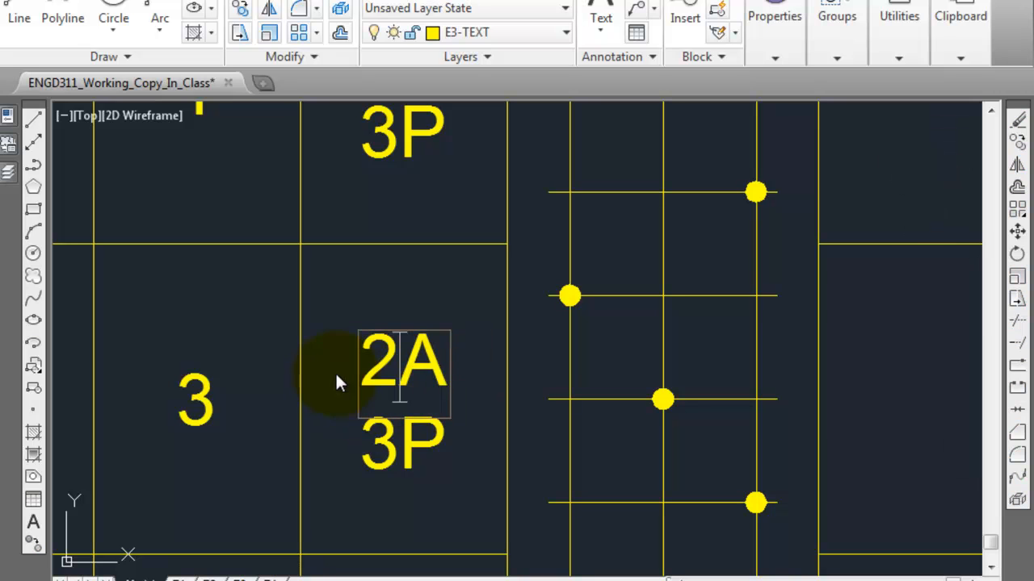
{"action": "left_click", "coordinate": [383, 437]}
{"action": "key", "text": "Escape"}
{"action": "scroll", "coordinate": [402, 410], "scroll_direction": "down", "scroll_amount": 2}
{"action": "middle_click_drag", "start_coordinate": [403, 410], "coordinate": [500, 400]}
{"action": "scroll", "coordinate": [500, 400], "scroll_direction": "down", "scroll_amount": 2}
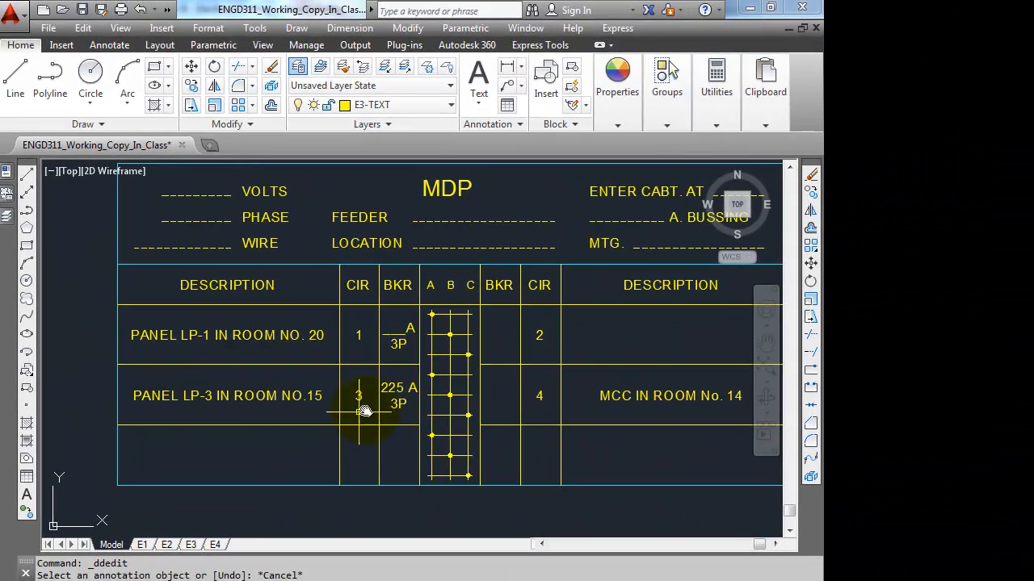
Step: Delete the unfilled breaker text from the circuit 1 cell of the MDP schedule
{"action": "left_click", "coordinate": [404, 347]}
{"action": "left_click", "coordinate": [390, 327]}
{"action": "key", "text": "Delete"}
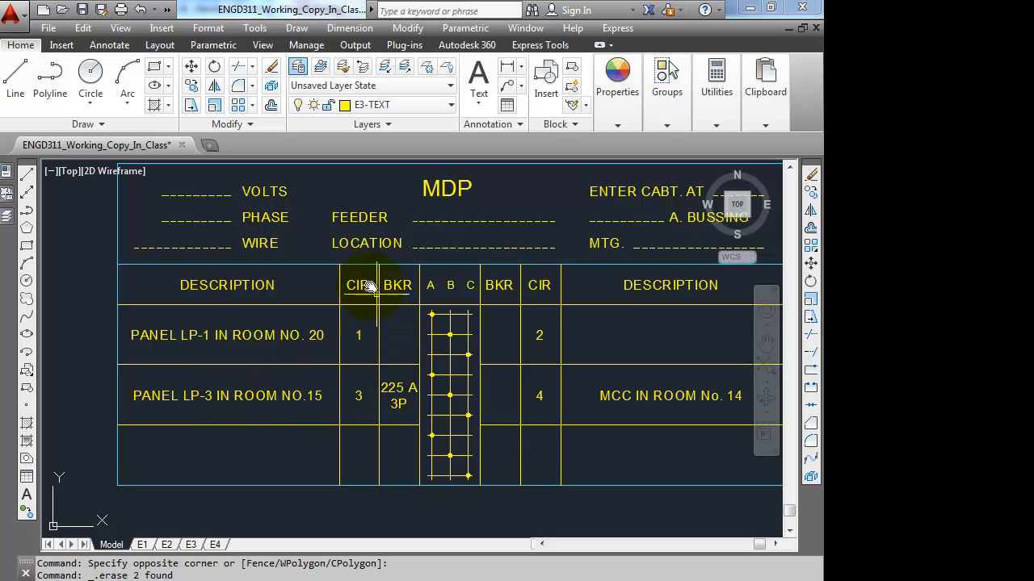
Step: Copy the "225 A 3P" breaker text from circuit 3 into the breaker cells of circuits 1 and 2
{"action": "left_click", "coordinate": [192, 85]}
{"action": "left_click", "coordinate": [390, 392]}
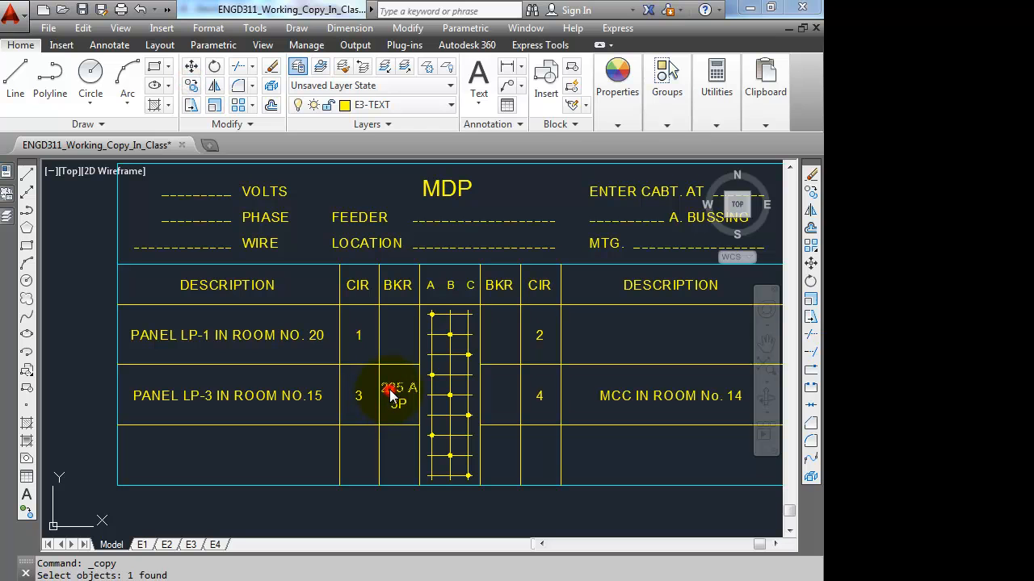
{"action": "left_click", "coordinate": [400, 403]}
{"action": "key", "text": "Return"}
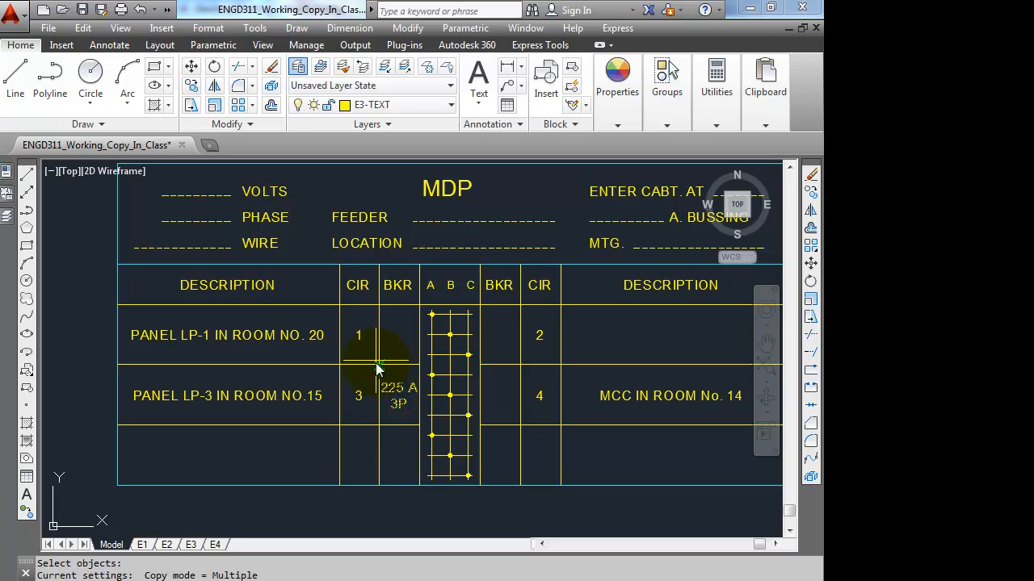
{"action": "left_click", "coordinate": [378, 365]}
{"action": "left_click", "coordinate": [379, 305]}
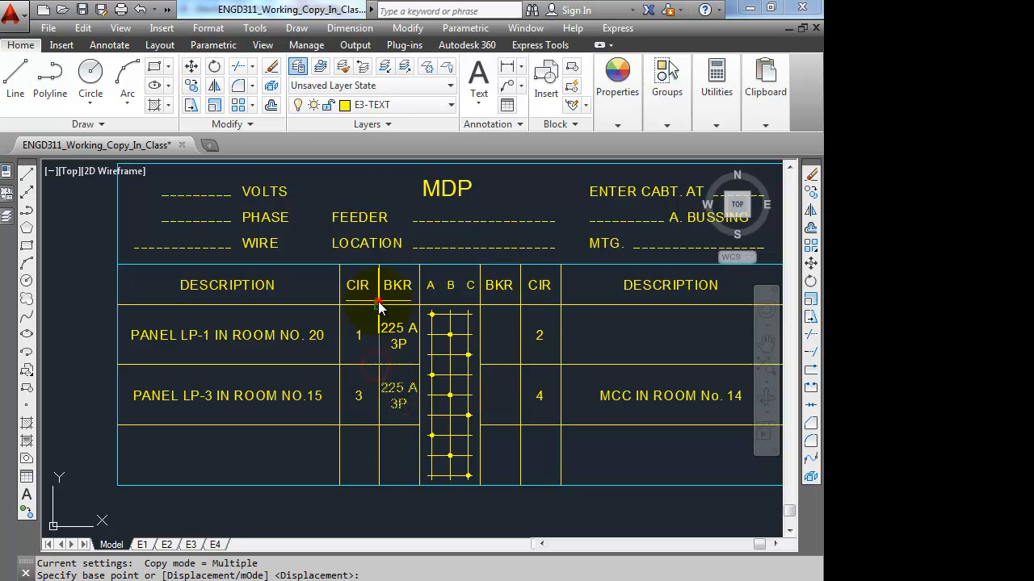
{"action": "left_click", "coordinate": [483, 305]}
{"action": "key", "text": "Escape"}
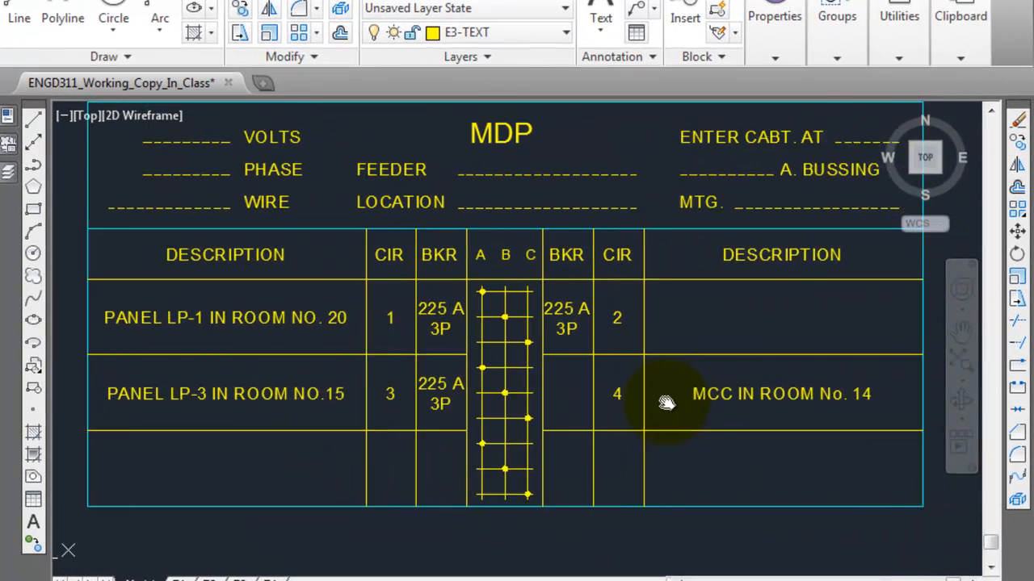
Step: Examine the motor schedule's voltage, fuse or CB and conductor columns and its FDR row
{"action": "middle_click_drag", "start_coordinate": [666, 404], "coordinate": [669, 392]}
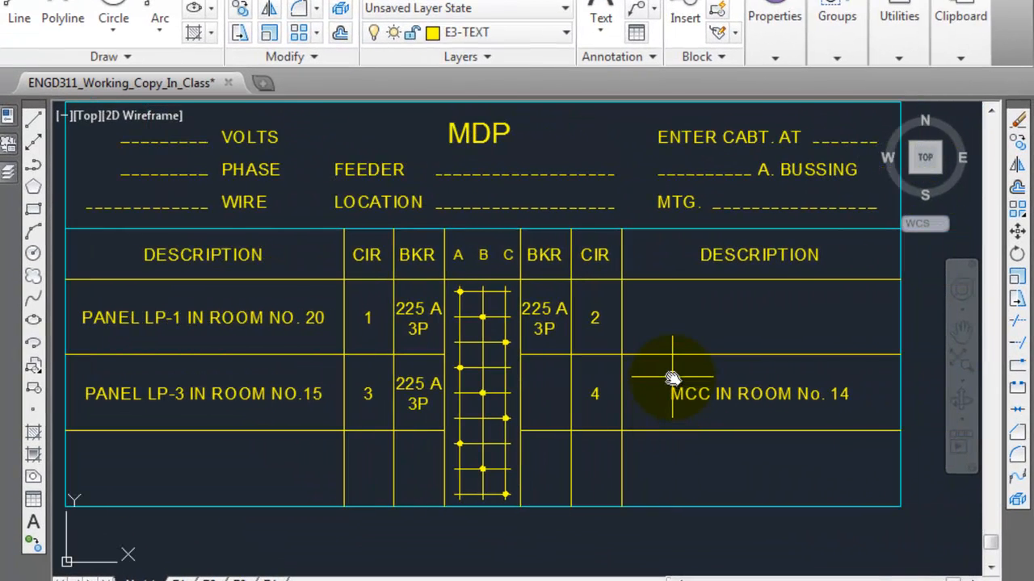
{"action": "scroll", "coordinate": [672, 377], "scroll_direction": "down", "scroll_amount": 2}
{"action": "scroll", "coordinate": [672, 371], "scroll_direction": "up", "scroll_amount": 2}
{"action": "scroll", "coordinate": [672, 372], "scroll_direction": "down", "scroll_amount": 2}
{"action": "middle_click_drag", "start_coordinate": [675, 311], "coordinate": [677, 527]}
{"action": "middle_click_drag", "start_coordinate": [628, 358], "coordinate": [616, 388]}
{"action": "scroll", "coordinate": [616, 388], "scroll_direction": "up", "scroll_amount": 2}
{"action": "scroll", "coordinate": [618, 386], "scroll_direction": "down", "scroll_amount": 2}
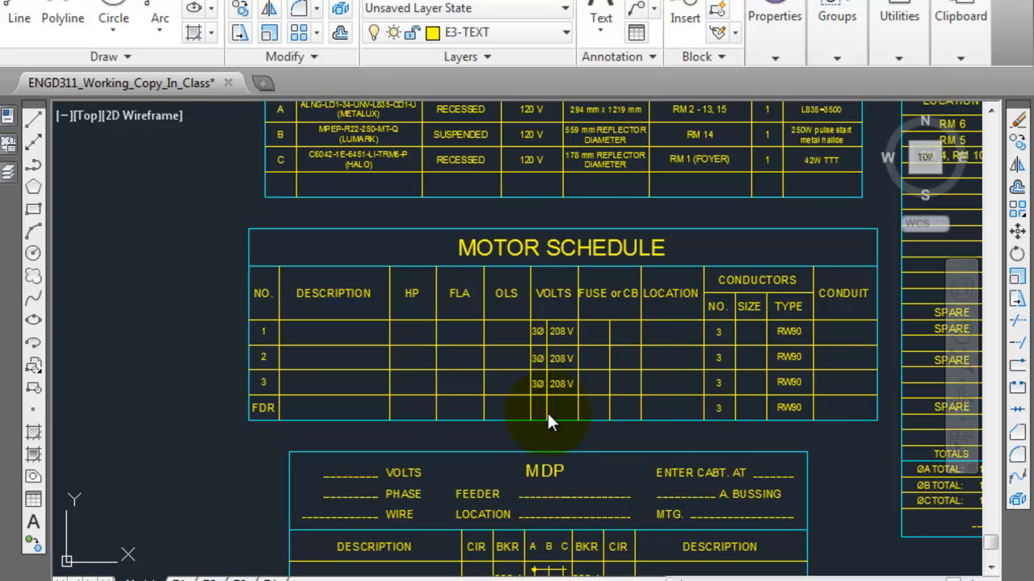
{"action": "left_click", "coordinate": [554, 296]}
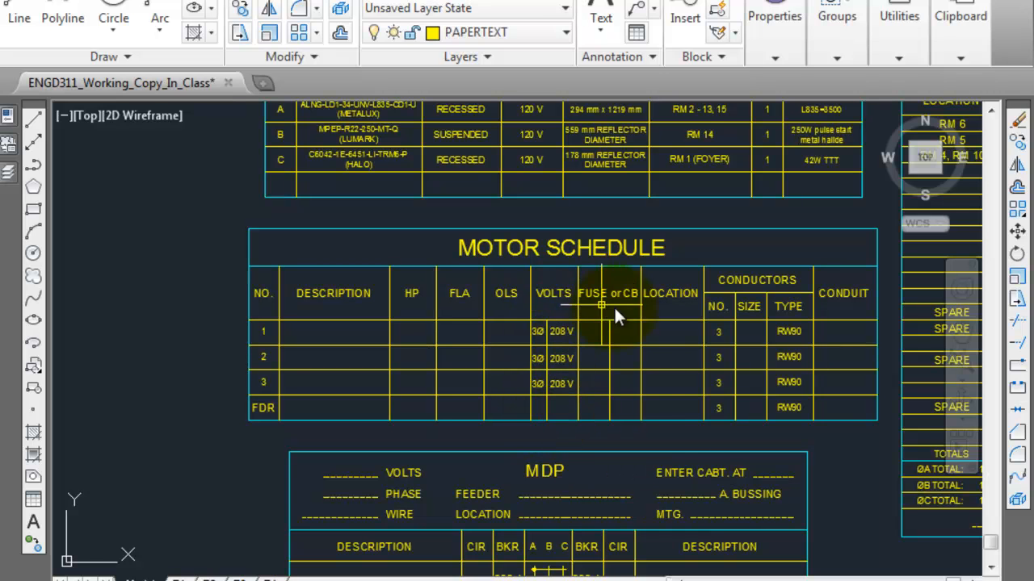
{"action": "key", "text": "Escape"}
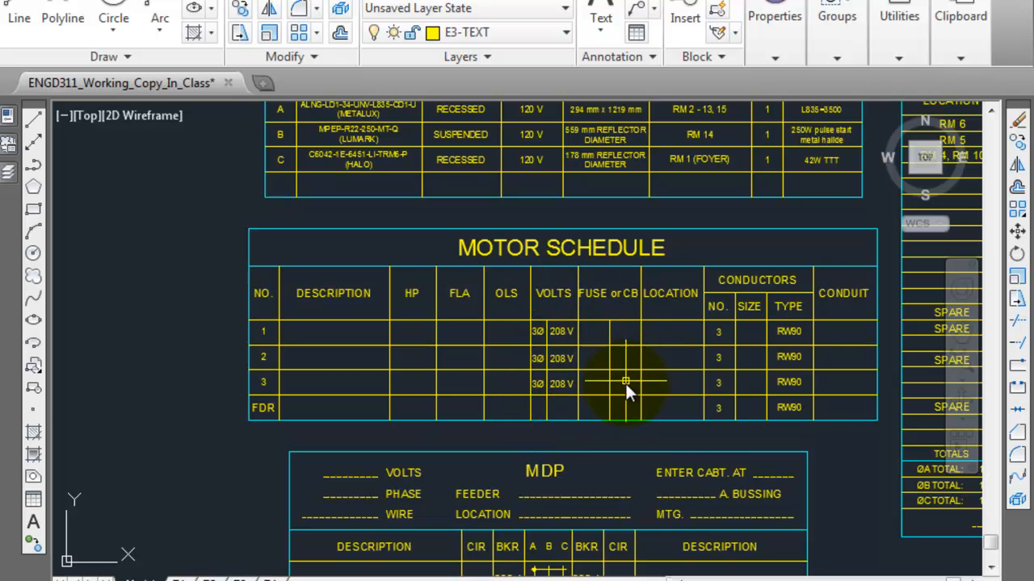
{"action": "left_click", "coordinate": [719, 411]}
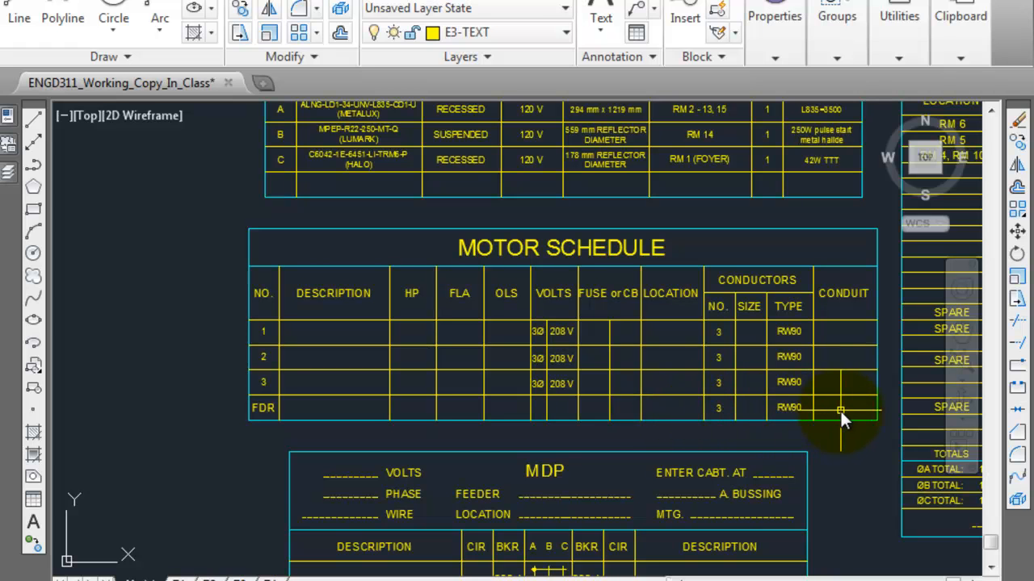
Step: Examine the MCC entry on the single line riser diagram and compare it with circuit 4 of the MDP schedule
{"action": "scroll", "coordinate": [824, 401], "scroll_direction": "down", "scroll_amount": 8}
{"action": "middle_click_drag", "start_coordinate": [619, 358], "coordinate": [628, 432]}
{"action": "scroll", "coordinate": [628, 432], "scroll_direction": "up", "scroll_amount": 10}
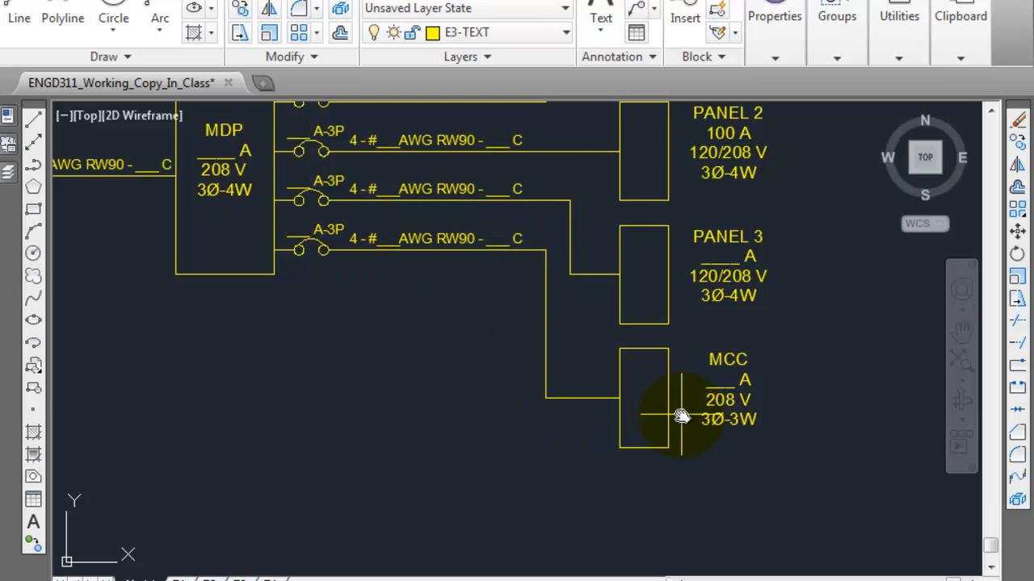
{"action": "scroll", "coordinate": [638, 358], "scroll_direction": "down", "scroll_amount": 10}
{"action": "scroll", "coordinate": [799, 247], "scroll_direction": "up", "scroll_amount": 6}
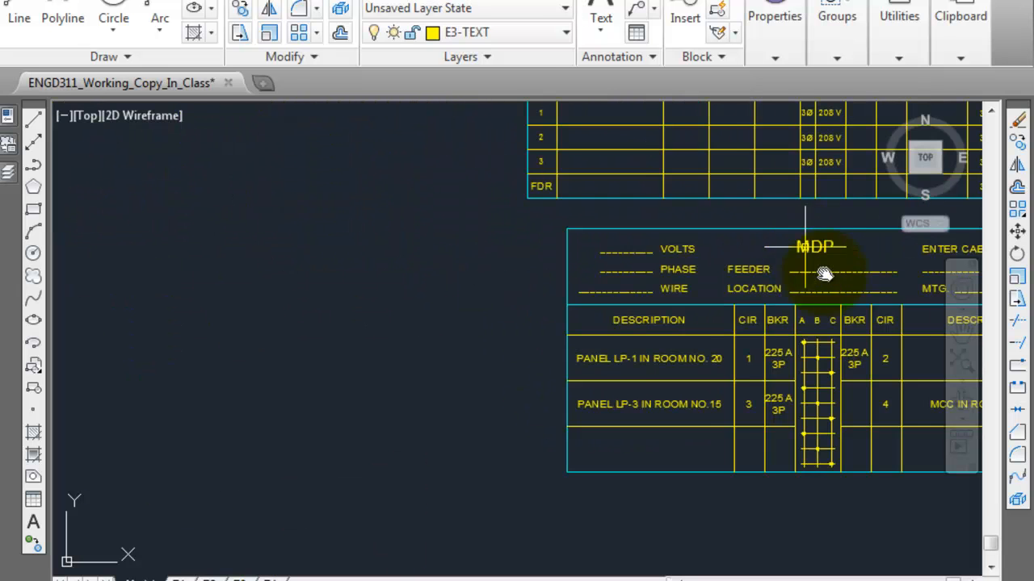
{"action": "scroll", "coordinate": [614, 291], "scroll_direction": "up", "scroll_amount": 4}
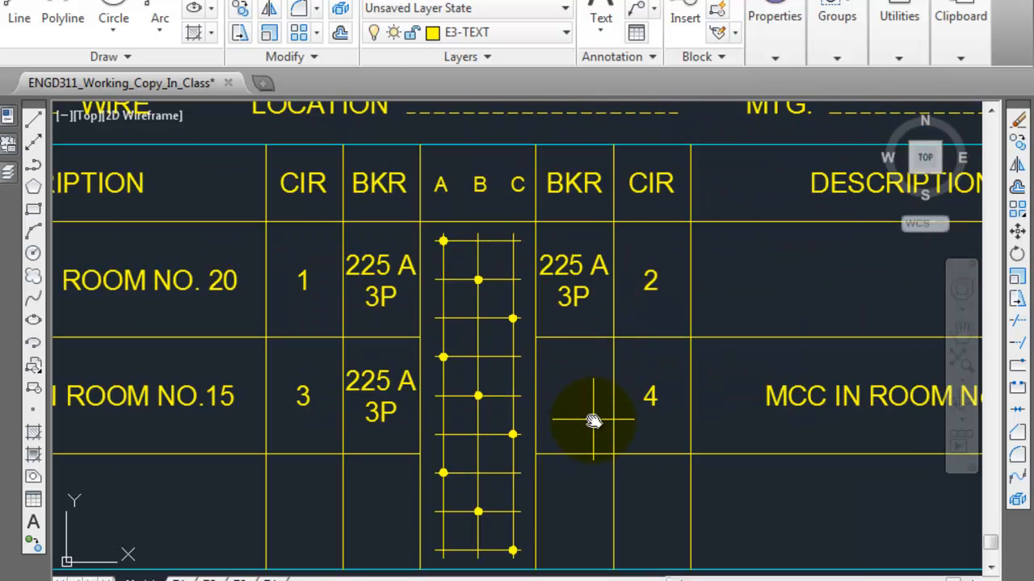
{"action": "scroll", "coordinate": [593, 421], "scroll_direction": "down", "scroll_amount": 2}
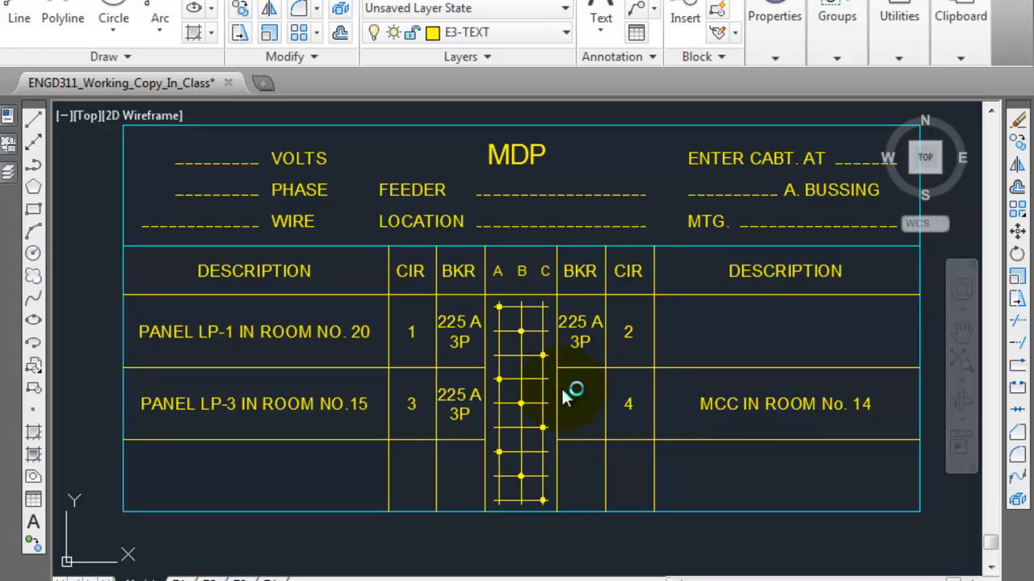
Step: Review the course page's MDP header instructions against the blank header fields in the drawing
{"action": "key", "text": "alt+Tab"}
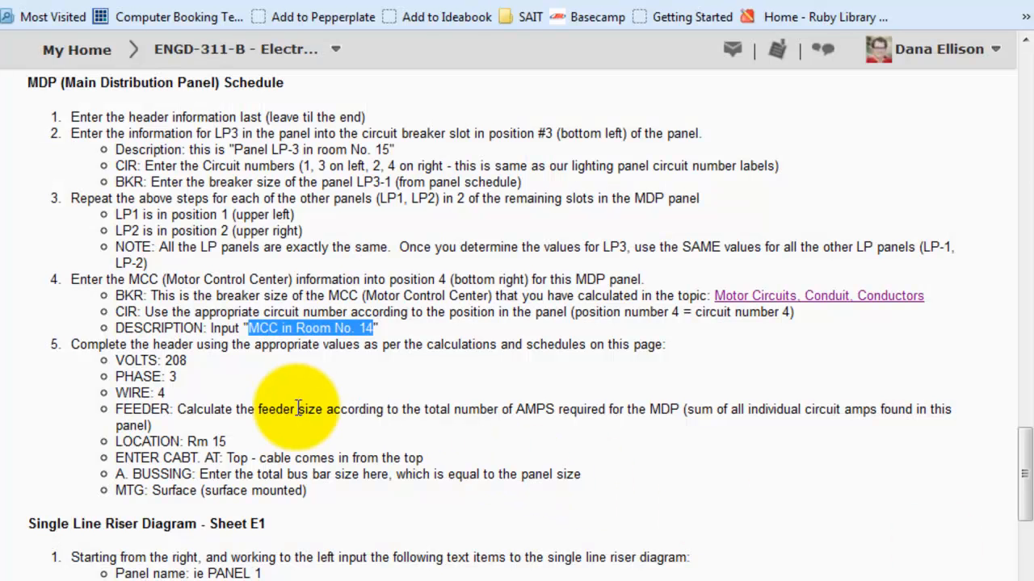
{"action": "left_click", "coordinate": [181, 344]}
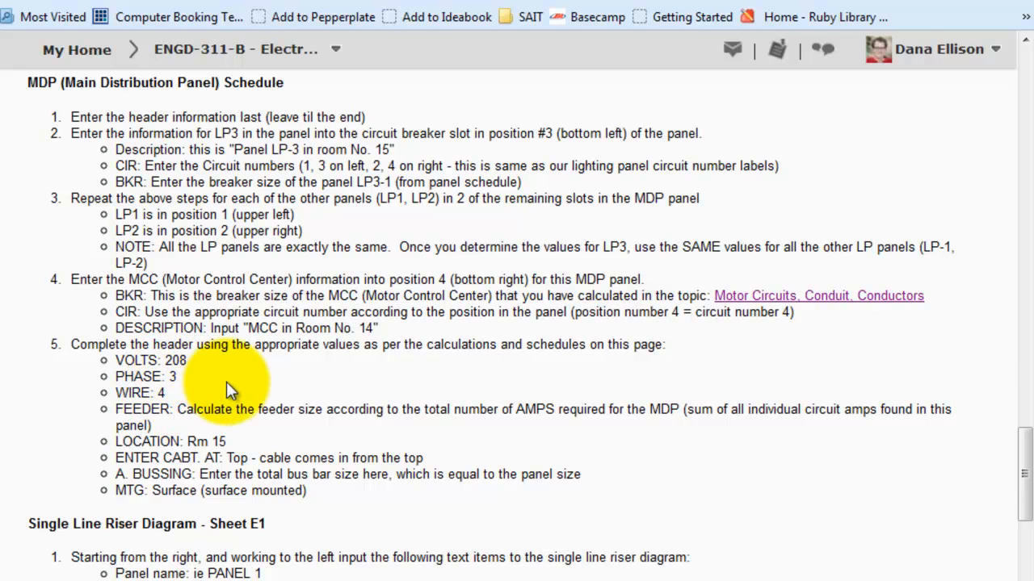
{"action": "key", "text": "alt+Tab"}
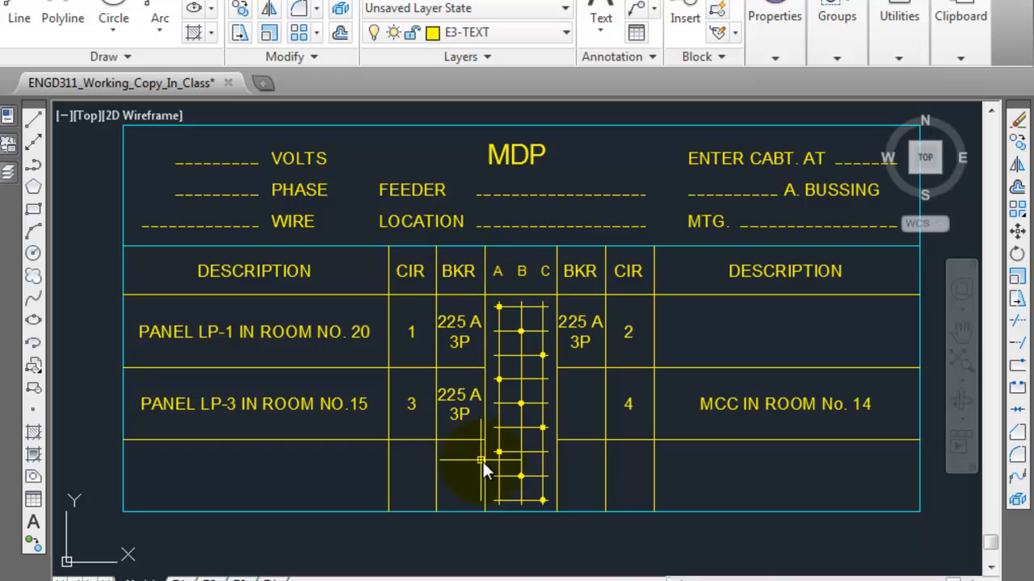
{"action": "key", "text": "alt+Tab"}
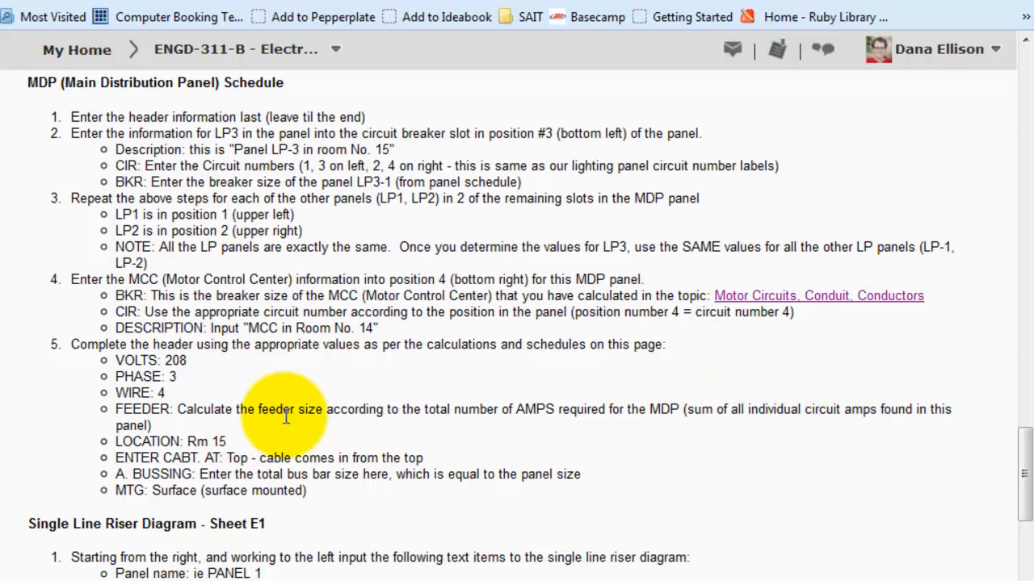
Step: Switch to the drawing and examine the lighting panel schedule's ampere and breaker fields against the MDP schedule's circuit breaker cells
{"action": "key", "text": "alt+Tab"}
{"action": "scroll", "coordinate": [556, 409], "scroll_direction": "down", "scroll_amount": 5}
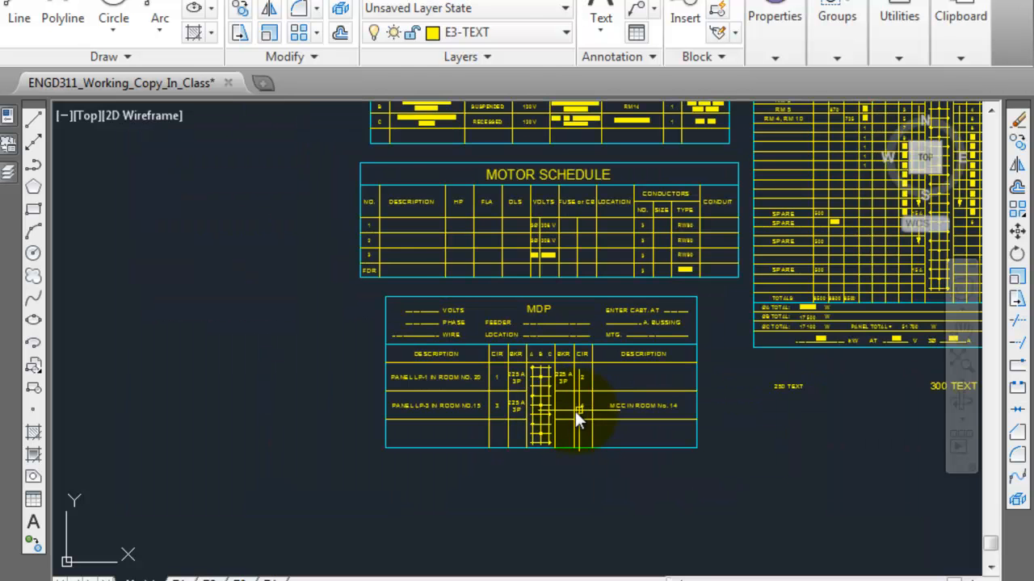
{"action": "scroll", "coordinate": [579, 411], "scroll_direction": "up", "scroll_amount": 5}
{"action": "scroll", "coordinate": [253, 400], "scroll_direction": "down", "scroll_amount": 5}
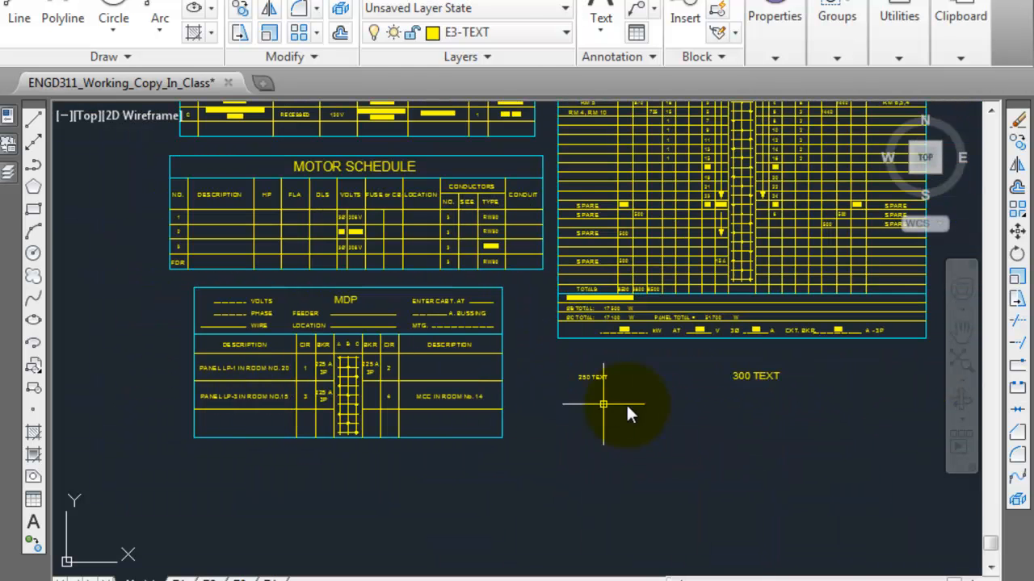
{"action": "scroll", "coordinate": [760, 329], "scroll_direction": "up", "scroll_amount": 7}
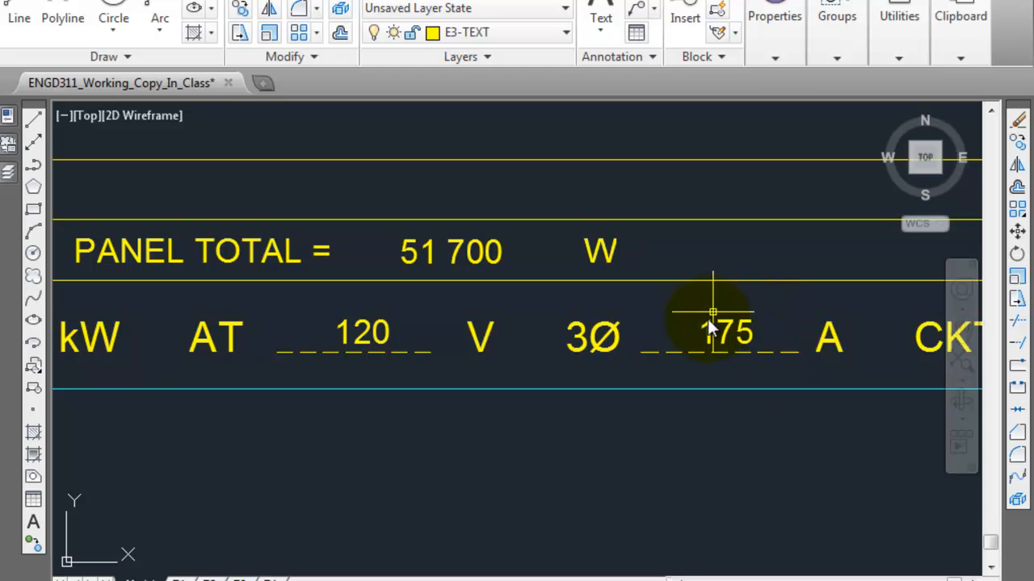
{"action": "scroll", "coordinate": [704, 331], "scroll_direction": "down", "scroll_amount": 4}
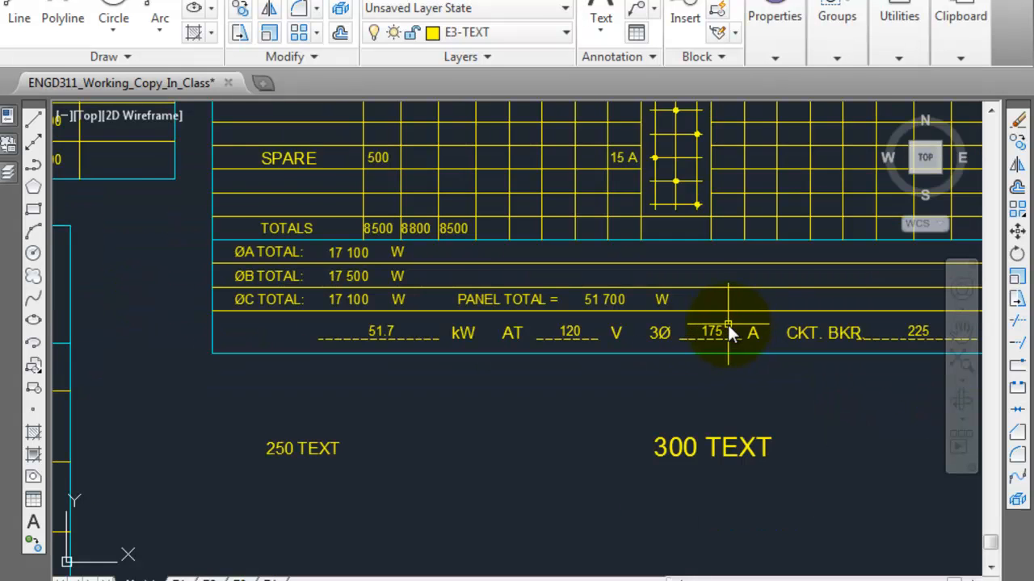
{"action": "scroll", "coordinate": [730, 325], "scroll_direction": "down", "scroll_amount": 4}
{"action": "scroll", "coordinate": [196, 393], "scroll_direction": "up", "scroll_amount": 7}
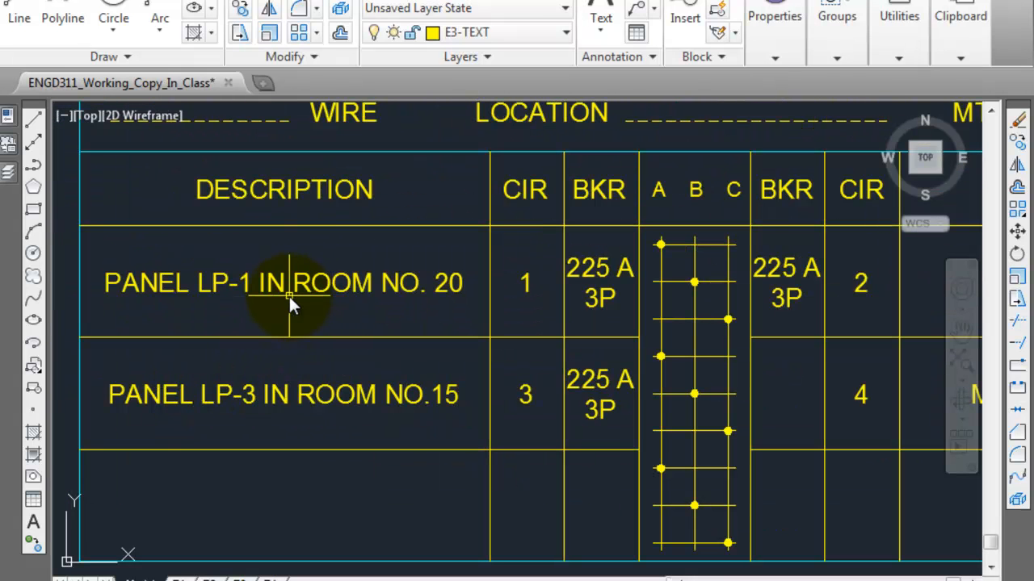
{"action": "middle_click_drag", "start_coordinate": [794, 300], "coordinate": [689, 323]}
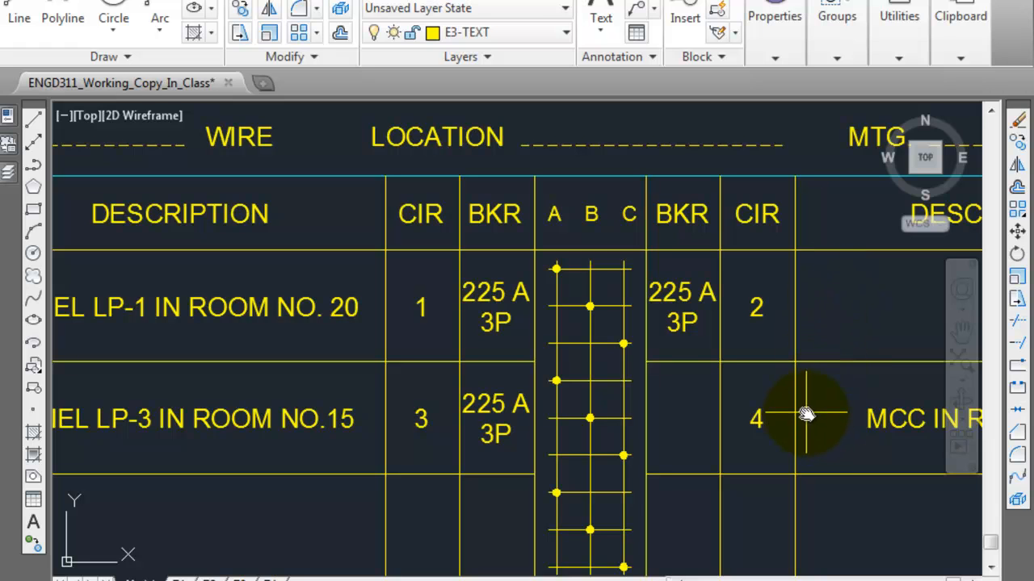
Step: Examine the motor schedule's FDR row and the feeder and location fields of the MDP header
{"action": "scroll", "coordinate": [782, 362], "scroll_direction": "down", "scroll_amount": 4}
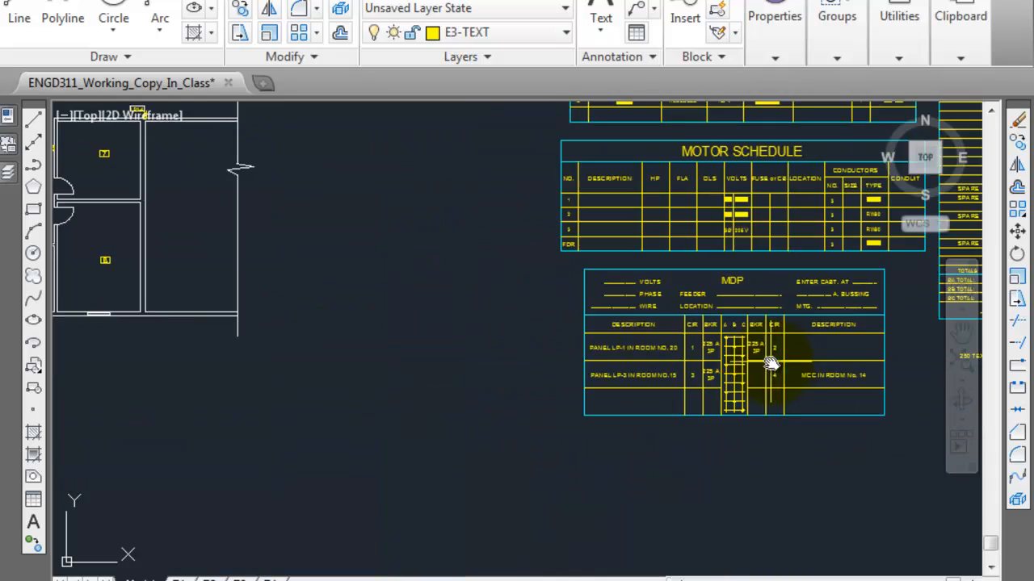
{"action": "mouse_move", "coordinate": [638, 303]}
{"action": "middle_mouse_down"}
{"action": "mouse_move", "coordinate": [584, 348]}
{"action": "mouse_move", "coordinate": [557, 339]}
{"action": "mouse_move", "coordinate": [496, 361]}
{"action": "middle_mouse_up"}
{"action": "scroll", "coordinate": [584, 347], "scroll_direction": "up", "scroll_amount": 4}
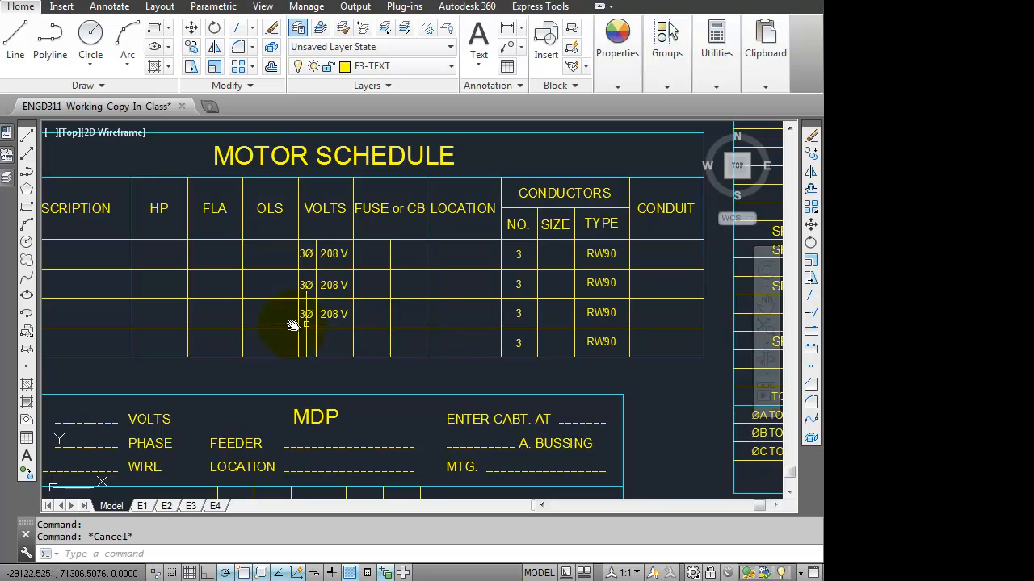
{"action": "middle_click_drag", "start_coordinate": [249, 330], "coordinate": [355, 307]}
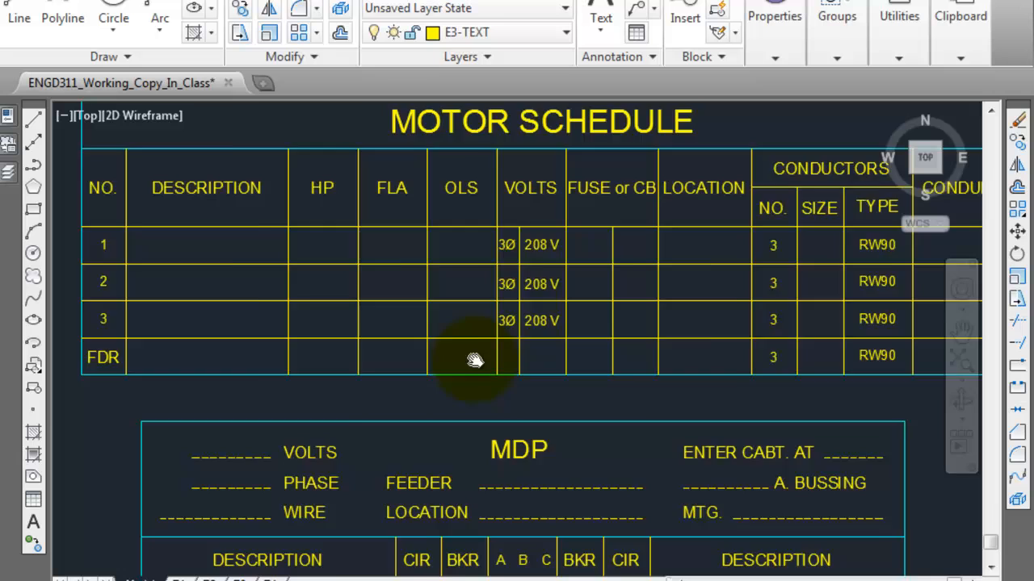
{"action": "scroll", "coordinate": [372, 340], "scroll_direction": "down", "scroll_amount": 2}
{"action": "scroll", "coordinate": [467, 379], "scroll_direction": "up", "scroll_amount": 3}
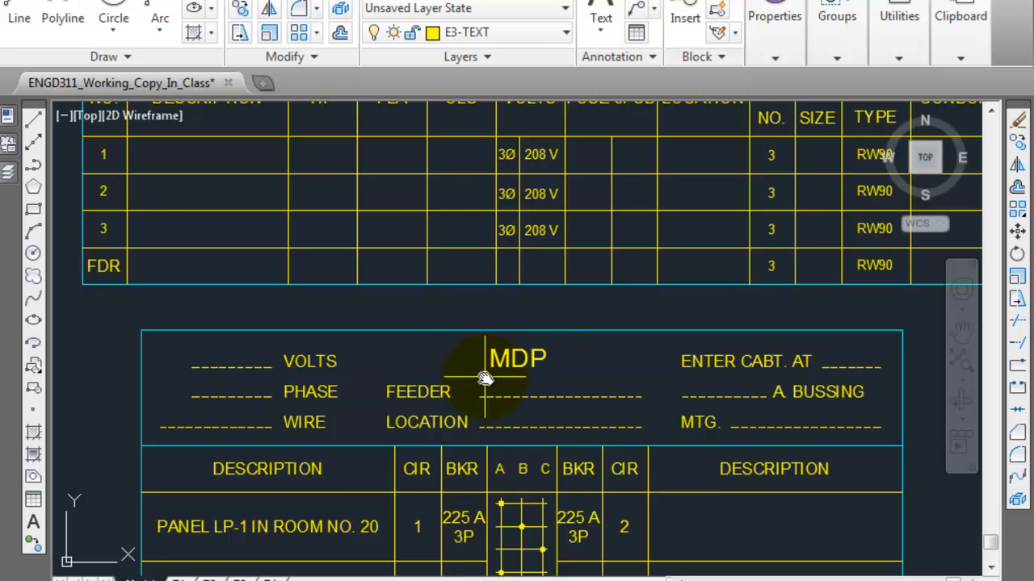
{"action": "middle_click_drag", "start_coordinate": [486, 372], "coordinate": [471, 365]}
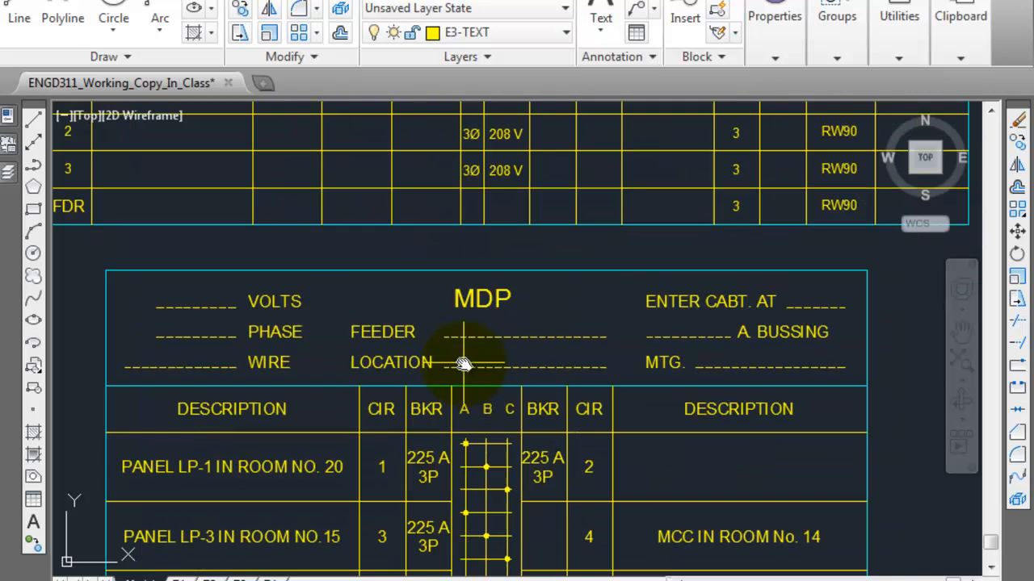
{"action": "middle_click_drag", "start_coordinate": [466, 412], "coordinate": [436, 352]}
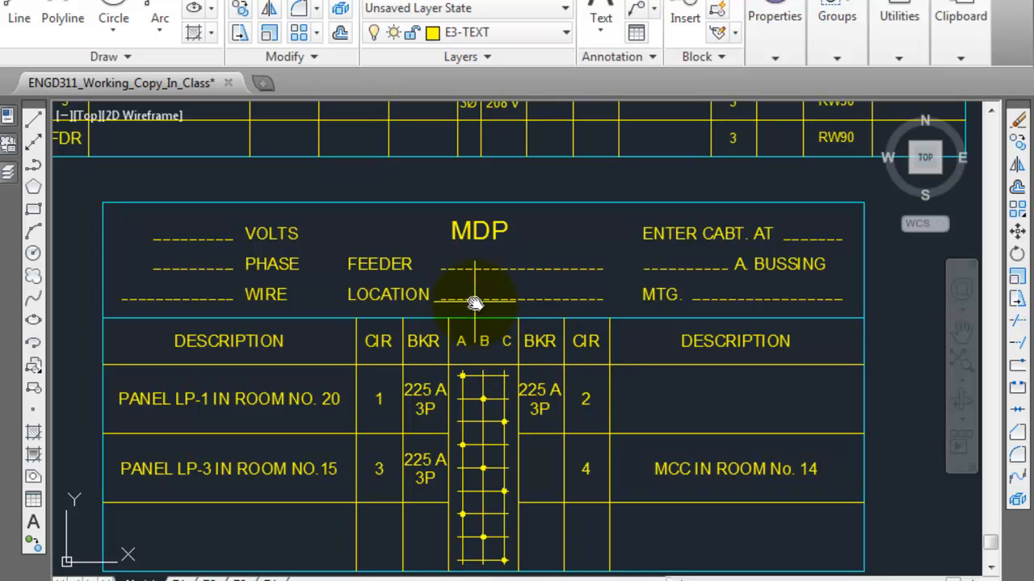
{"action": "mouse_move", "coordinate": [474, 304]}
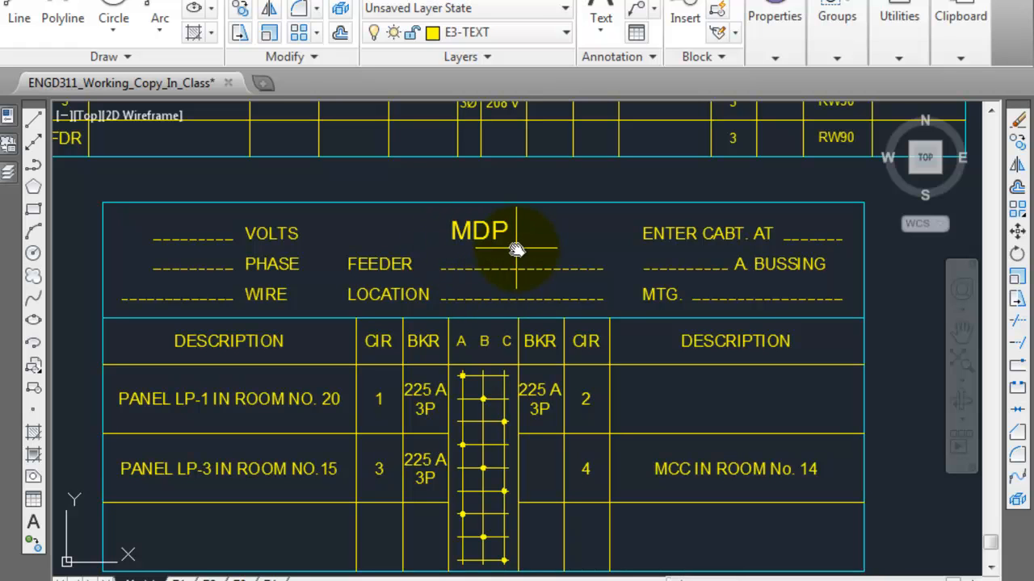
Step: Locate the M.D.P. on the floor plan and examine the location, cabinet entry and bussing fields in the MDP header
{"action": "scroll", "coordinate": [501, 273], "scroll_direction": "down", "scroll_amount": 10}
{"action": "middle_click_drag", "start_coordinate": [335, 273], "coordinate": [369, 254]}
{"action": "scroll", "coordinate": [387, 243], "scroll_direction": "up", "scroll_amount": 8}
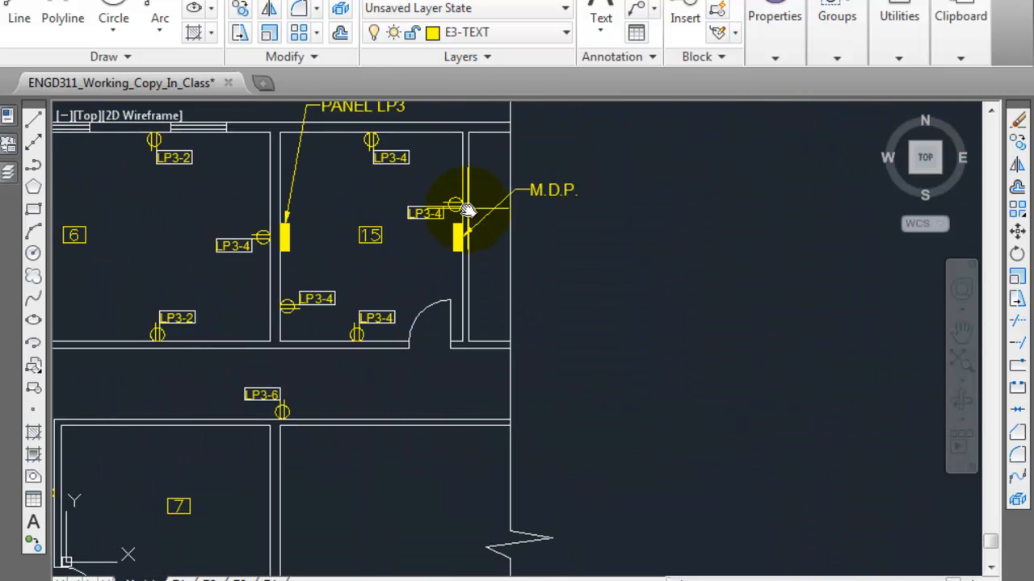
{"action": "scroll", "coordinate": [420, 242], "scroll_direction": "down", "scroll_amount": 5}
{"action": "middle_click_drag", "start_coordinate": [638, 300], "coordinate": [228, 229]}
{"action": "middle_click_drag", "start_coordinate": [509, 474], "coordinate": [519, 373]}
{"action": "scroll", "coordinate": [522, 371], "scroll_direction": "up", "scroll_amount": 3}
{"action": "scroll", "coordinate": [527, 379], "scroll_direction": "up", "scroll_amount": 5}
{"action": "scroll", "coordinate": [590, 327], "scroll_direction": "down", "scroll_amount": 3}
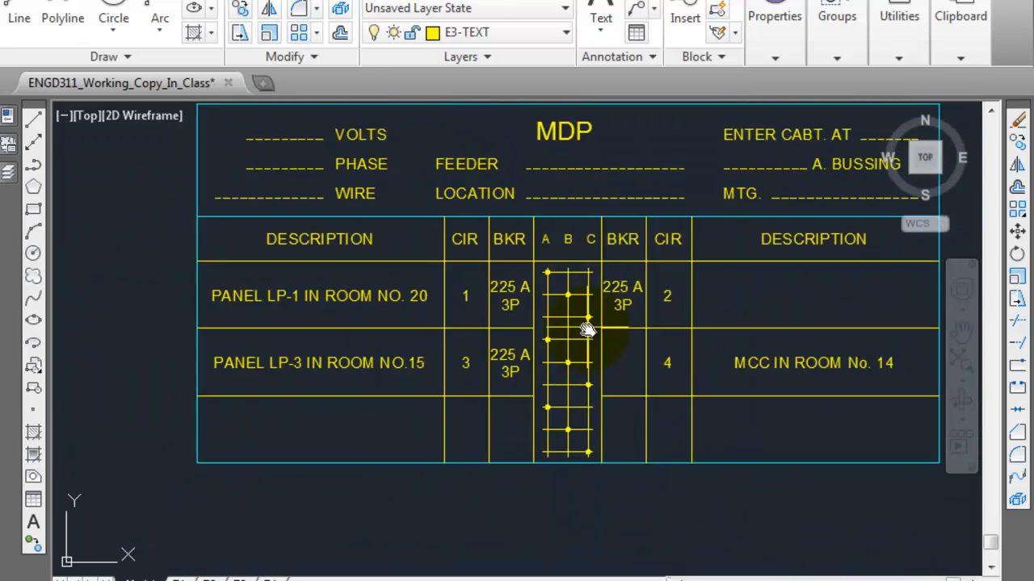
{"action": "middle_click_drag", "start_coordinate": [592, 190], "coordinate": [546, 265]}
{"action": "middle_click_drag", "start_coordinate": [660, 240], "coordinate": [477, 269]}
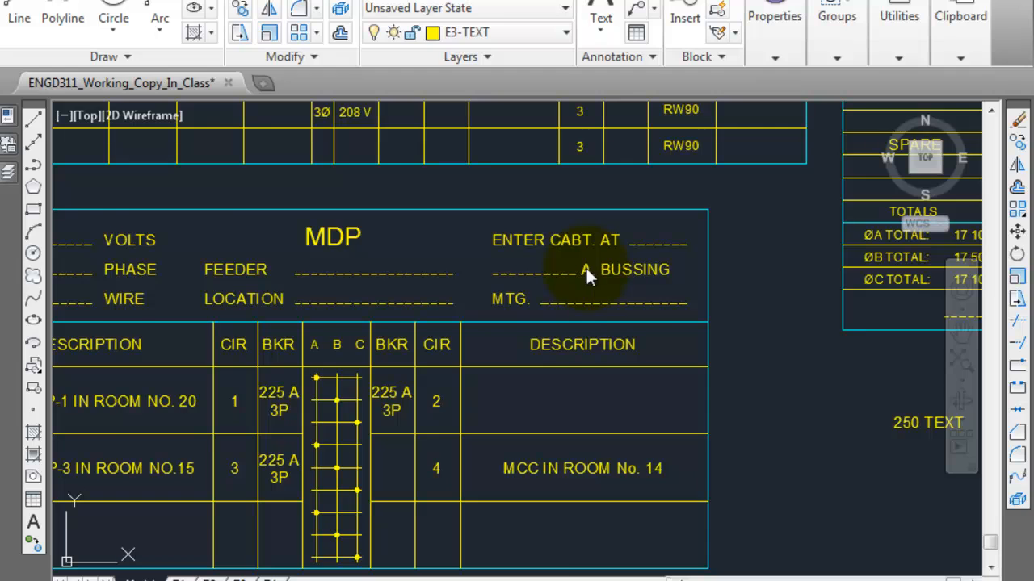
Step: Review the course page's MDP header instructions and the PDF's panel current rating formula against the drawing's bussing and mounting fields
{"action": "key", "text": "alt+Tab"}
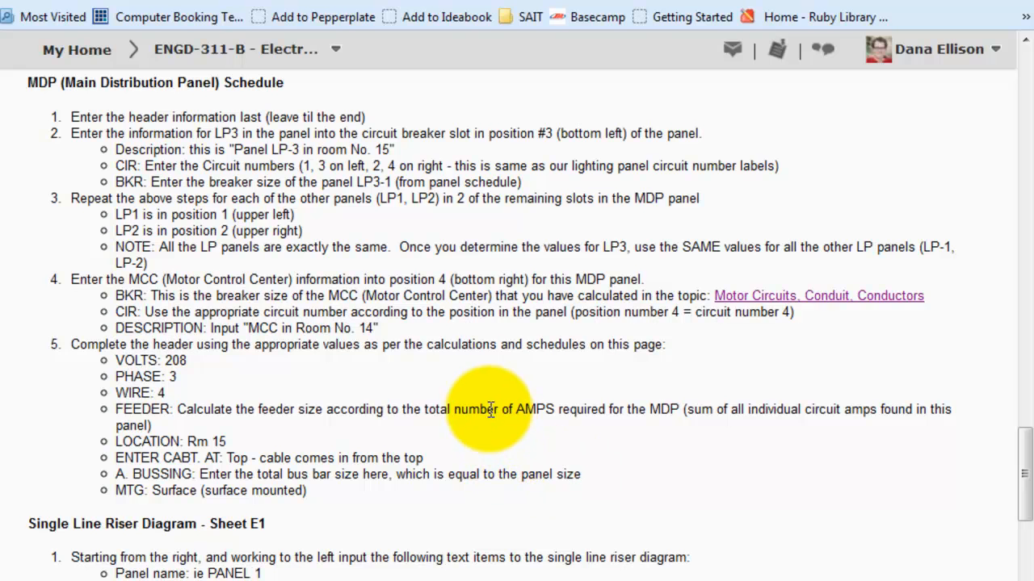
{"action": "key", "text": "alt+Tab"}
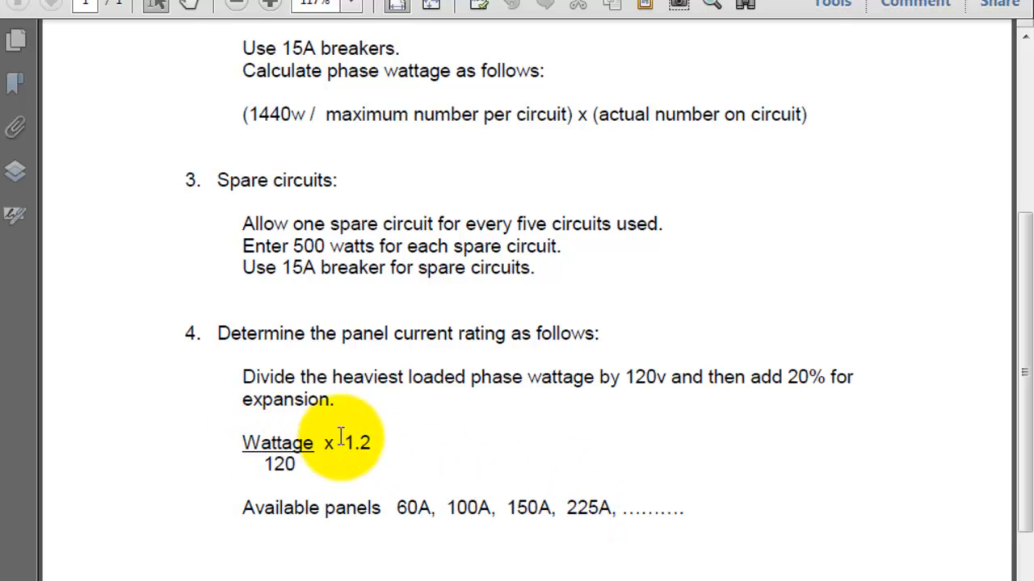
{"action": "key", "text": "alt+Tab"}
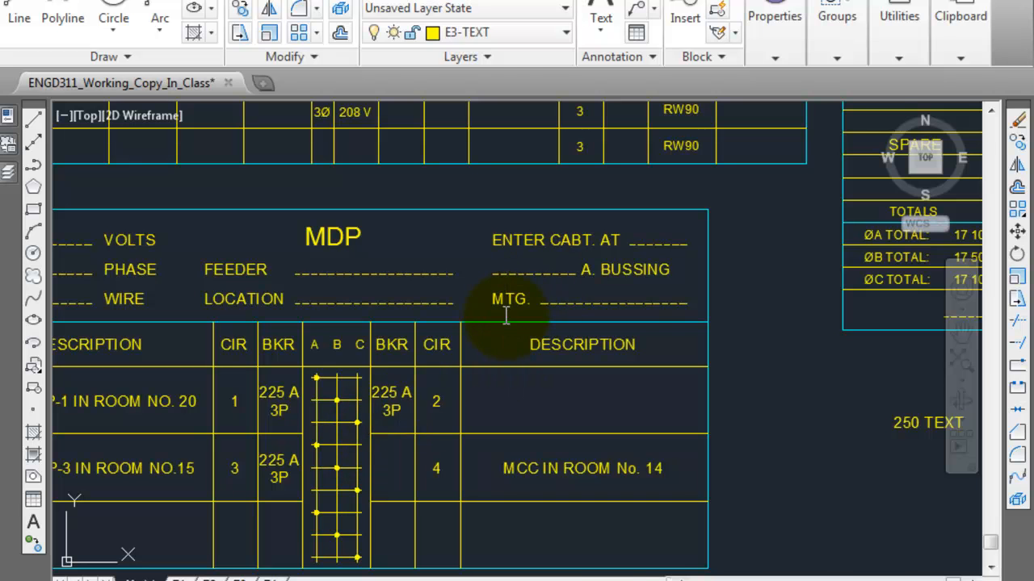
{"action": "key", "text": "alt+Tab"}
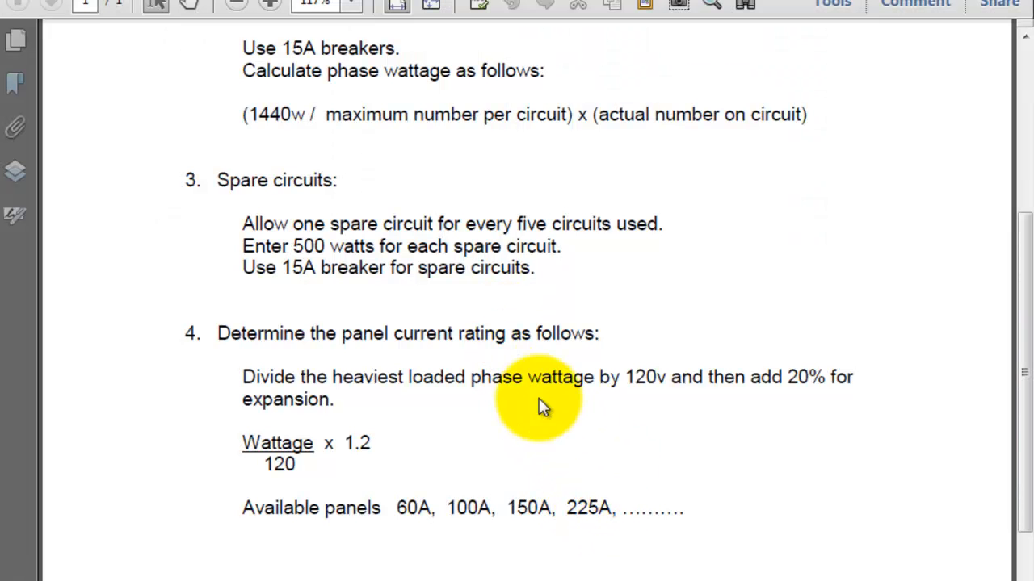
{"action": "key", "text": "alt+Tab"}
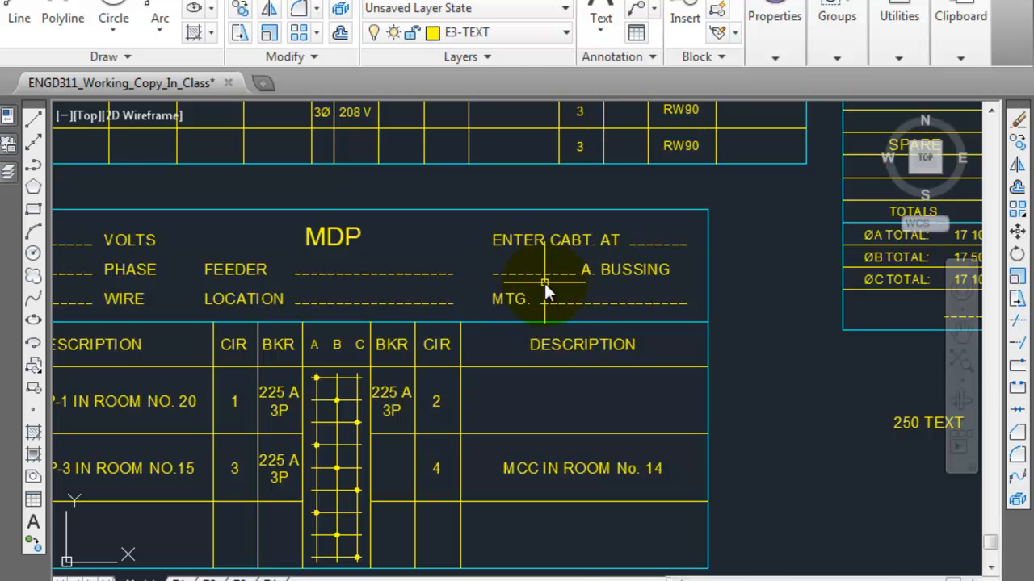
{"action": "key", "text": "alt+Tab"}
{"action": "key", "text": "alt+Tab"}
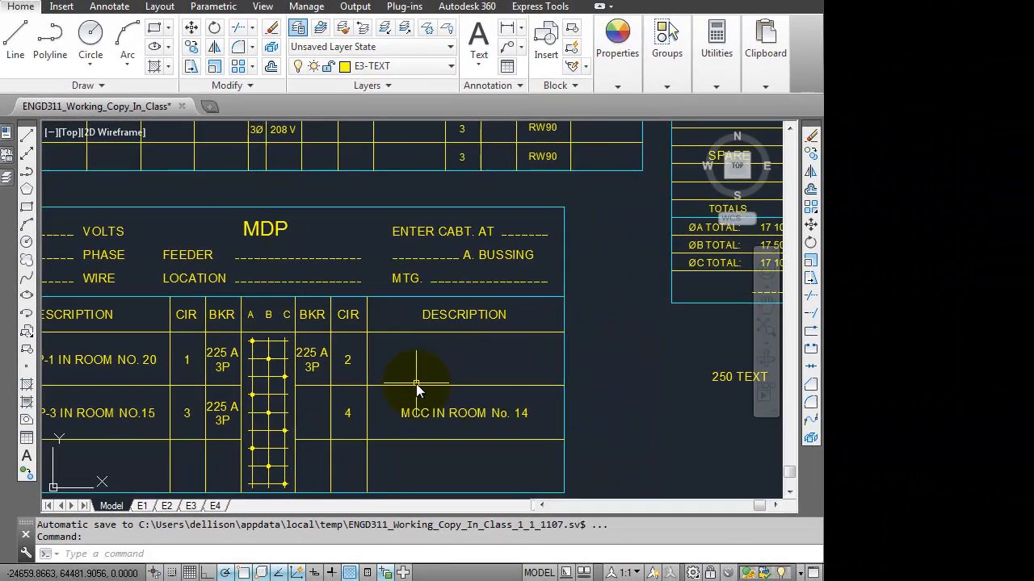
{"action": "middle_click_drag", "start_coordinate": [444, 395], "coordinate": [507, 387]}
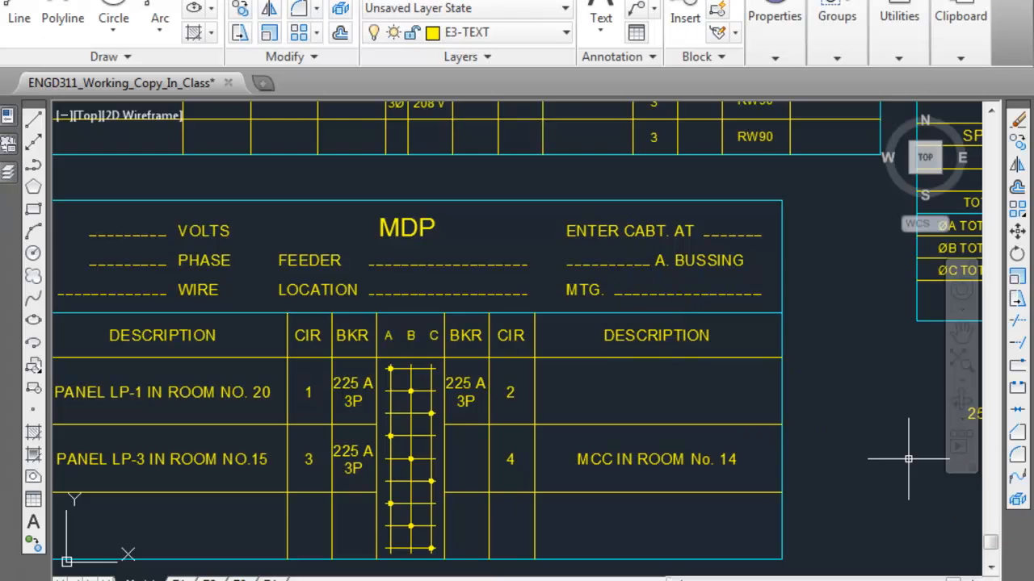
{"action": "key", "text": "alt+Tab"}
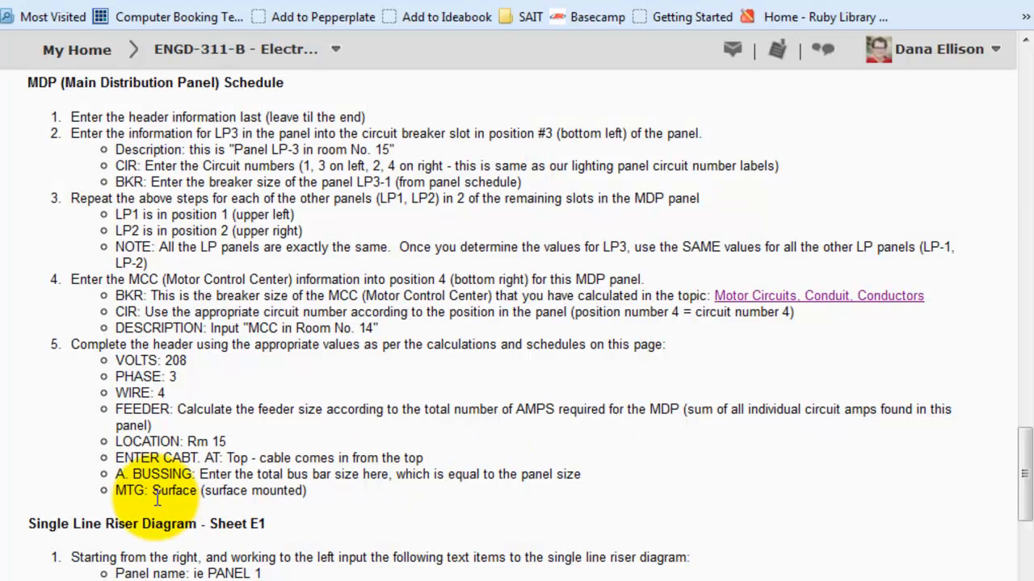